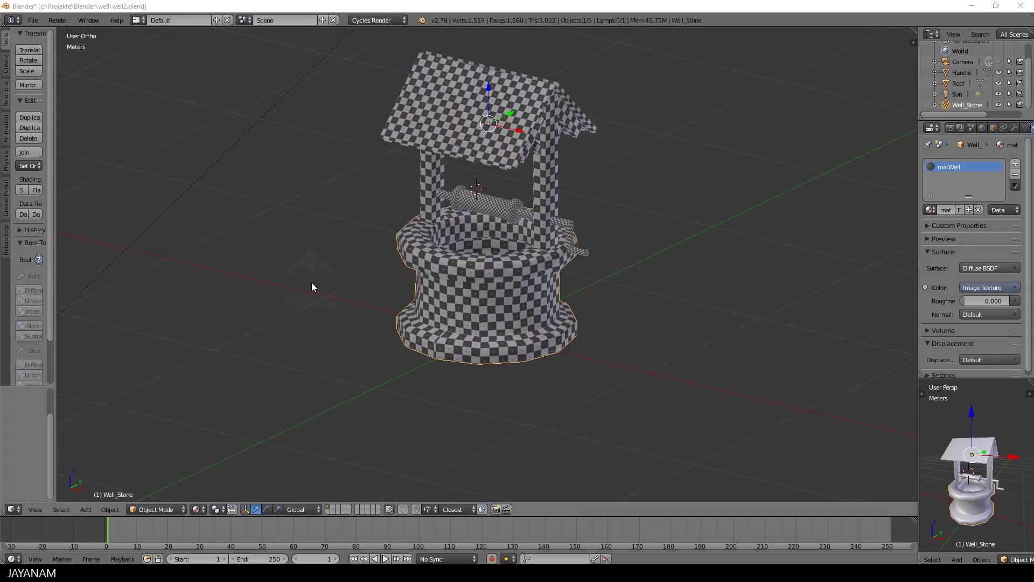
# Check the materials assigned to the roof, the handle and the stone base of the well.
pyautogui.rightClick(431, 91)
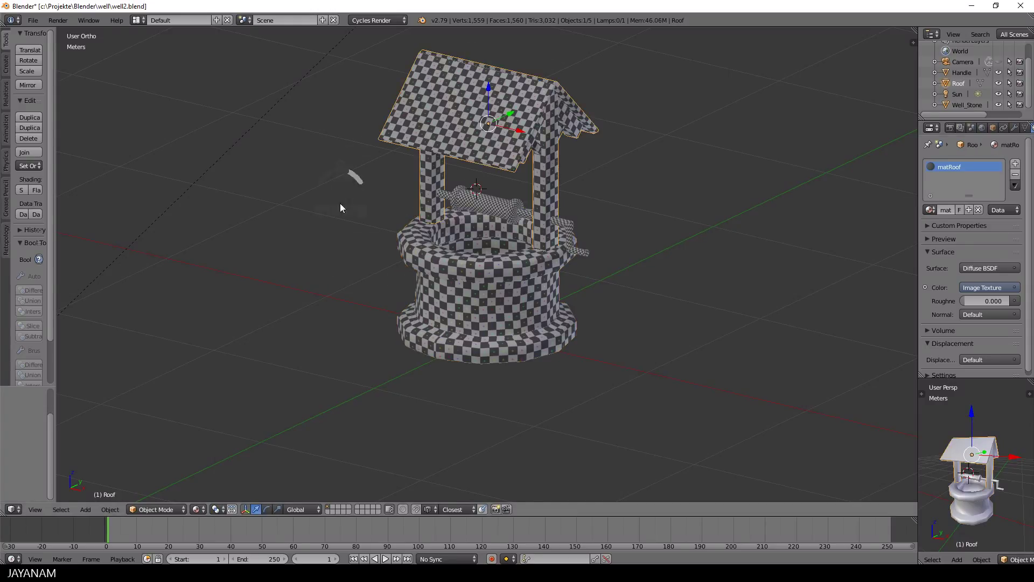
pyautogui.rightClick(478, 208)
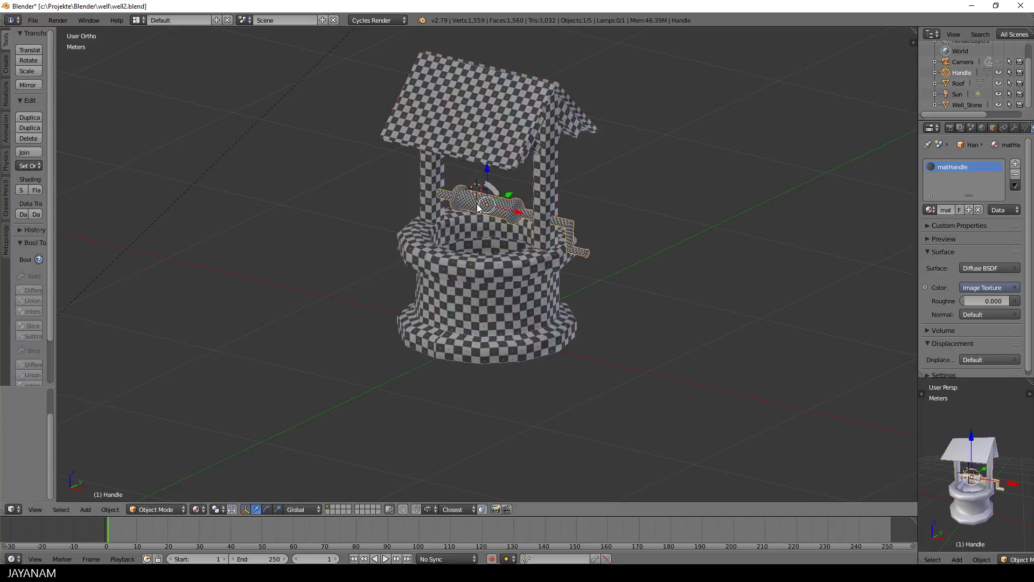
pyautogui.rightClick(448, 266)
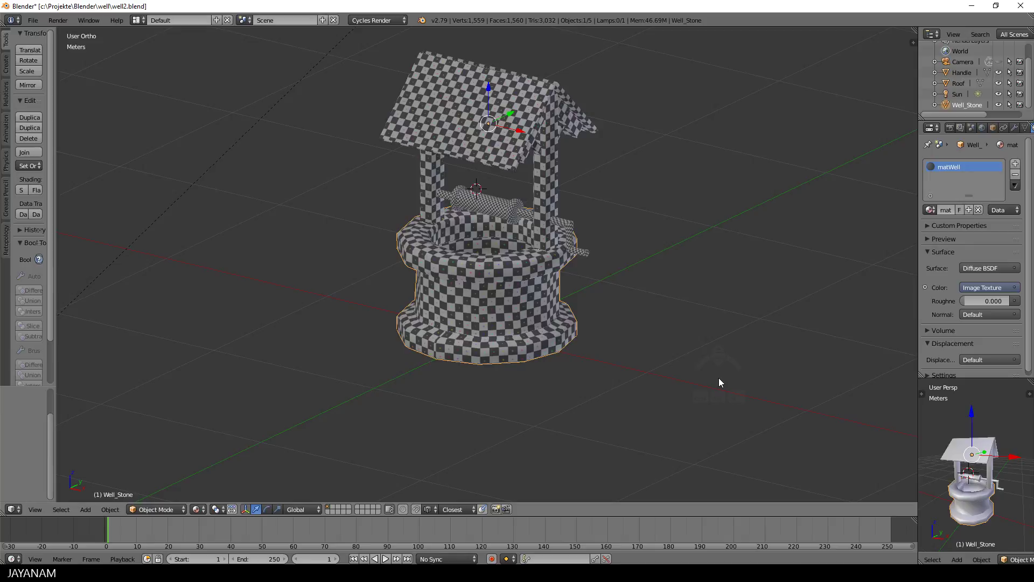
# Snap the 3D cursor to the scene center and add a Plain Axes empty there.
pyautogui.hotkey('shift', 's')
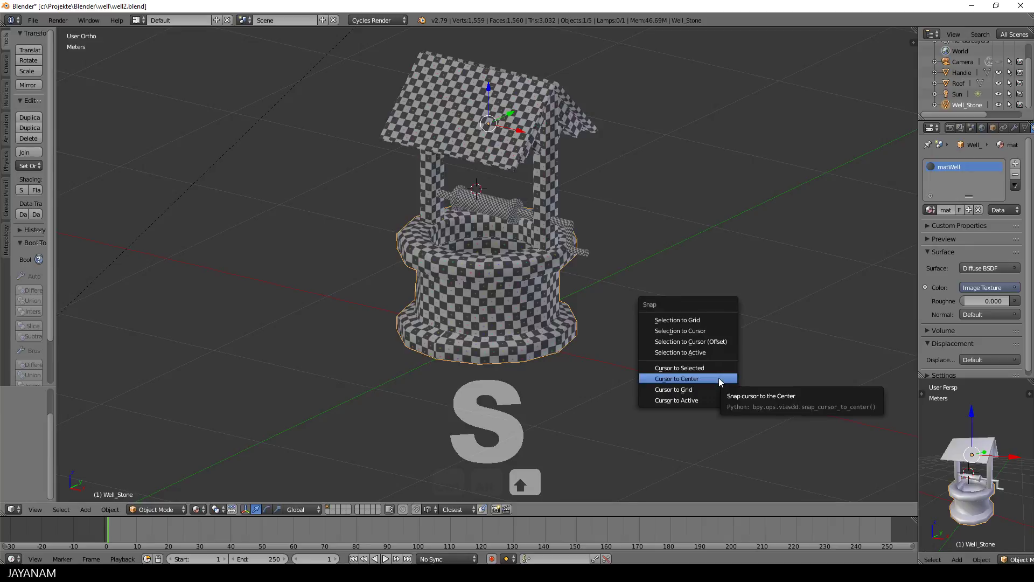
pyautogui.click(720, 380)
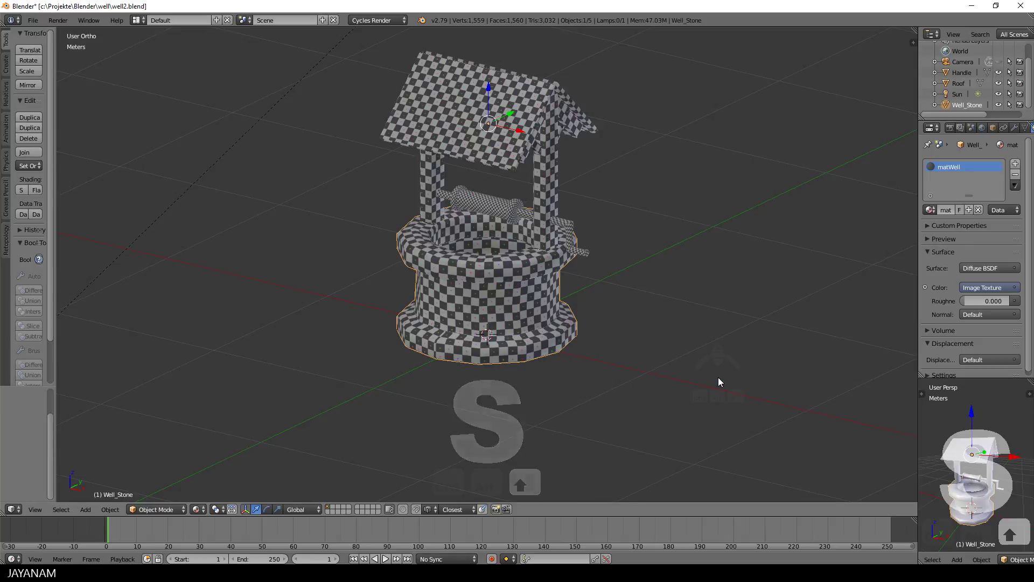
pyautogui.hotkey('shift', 'a')
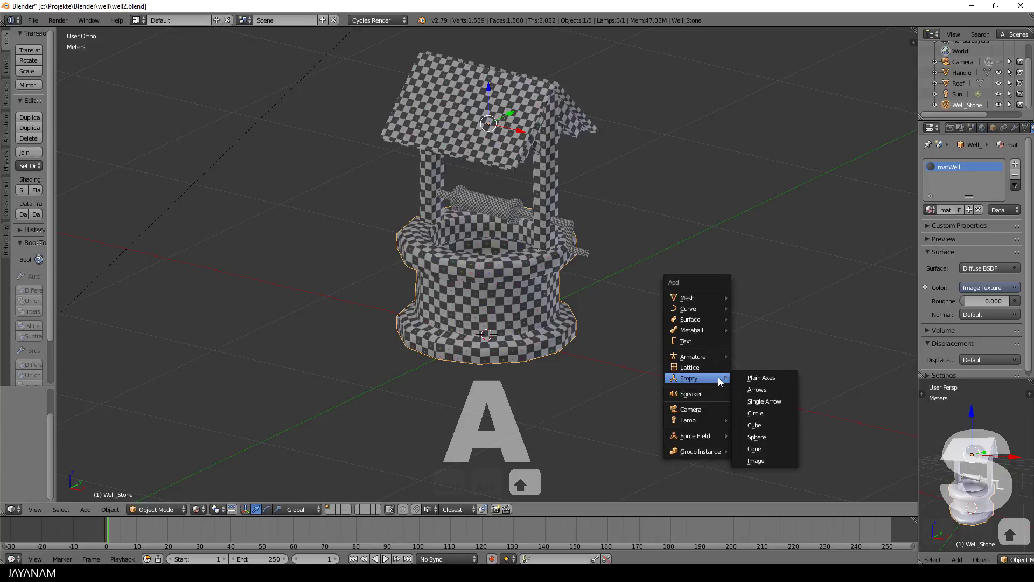
pyautogui.click(764, 377)
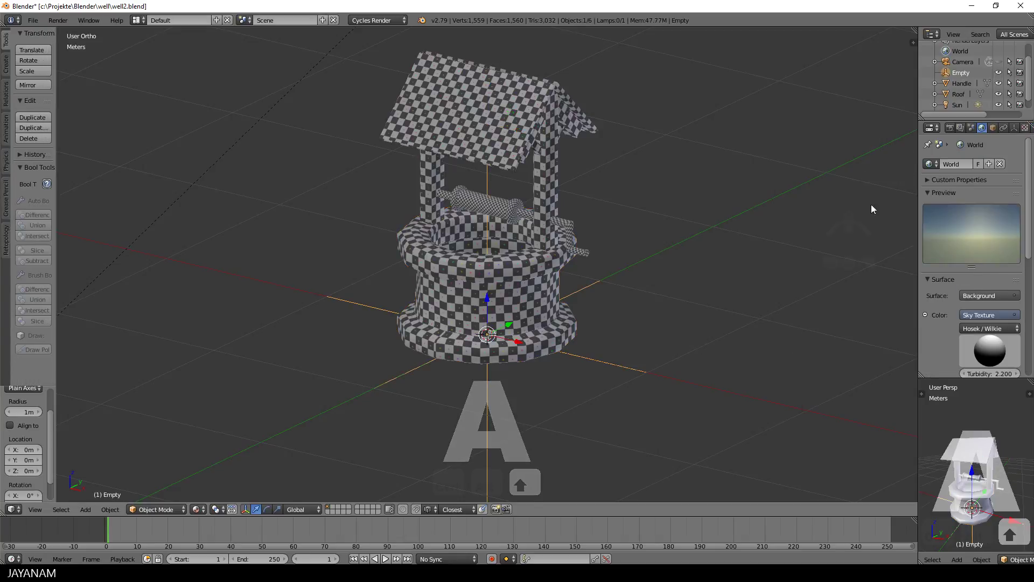
# Rename the new empty as Well.
pyautogui.doubleClick(959, 73)
pyautogui.write('Well')
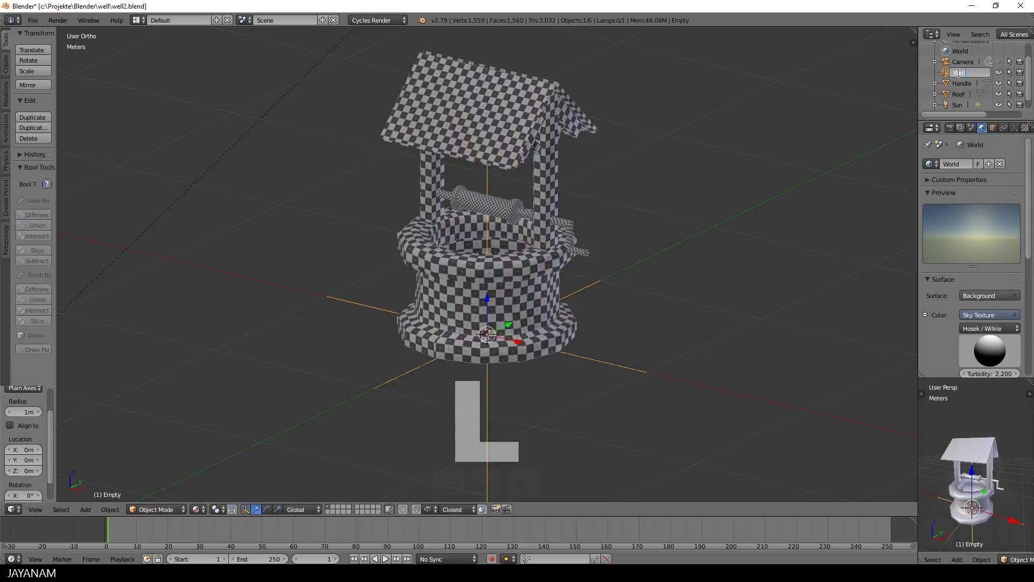
pyautogui.press('Return')
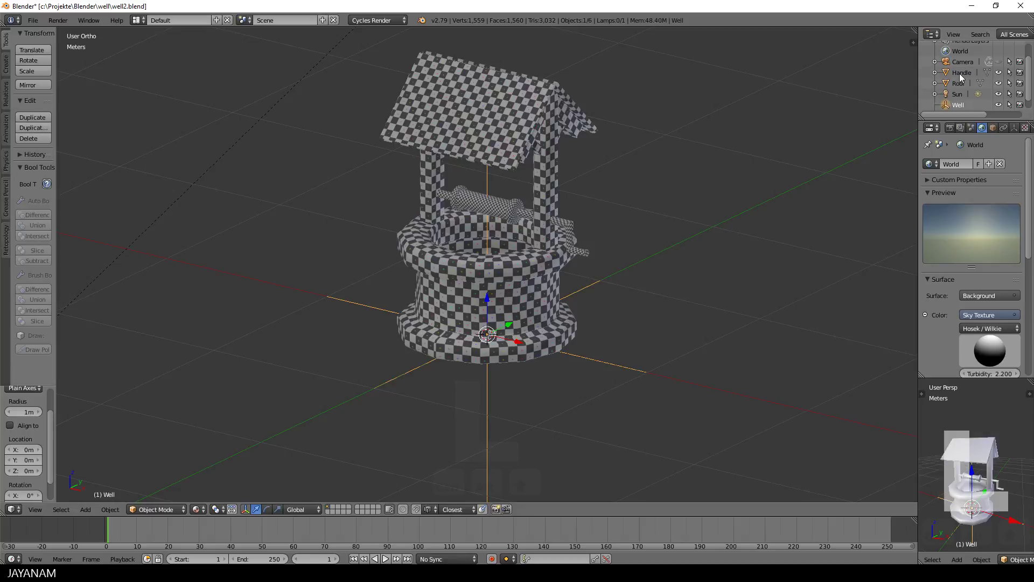
# Parent the Well_Stone, Handle and Roof objects to the Well empty and expand its hierarchy in the outliner.
pyautogui.rightClick(518, 265)
pyautogui.keyDown('shift'); pyautogui.rightClick(470, 208); pyautogui.keyUp('shift')
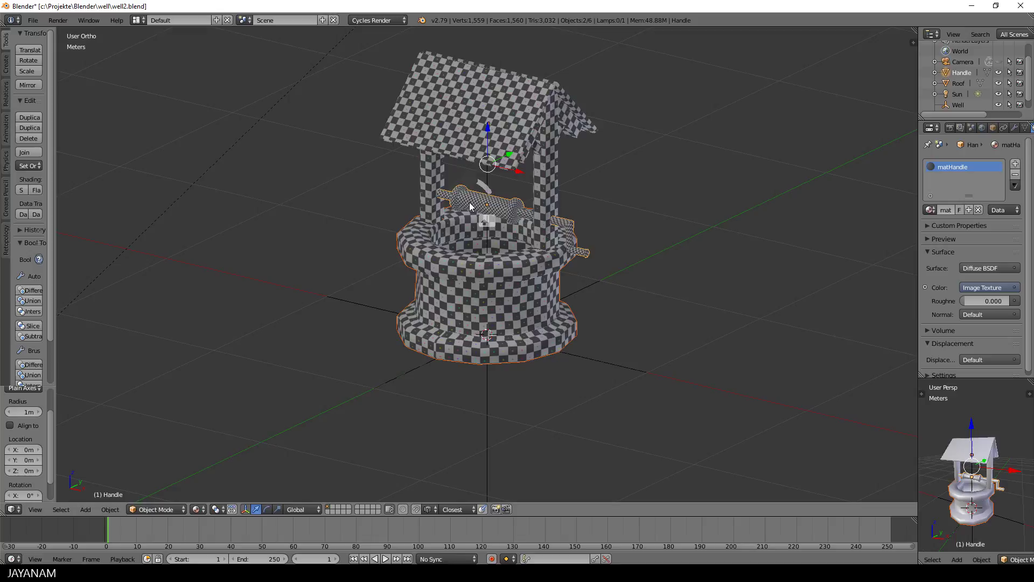
pyautogui.keyDown('shift'); pyautogui.rightClick(480, 127); pyautogui.keyUp('shift')
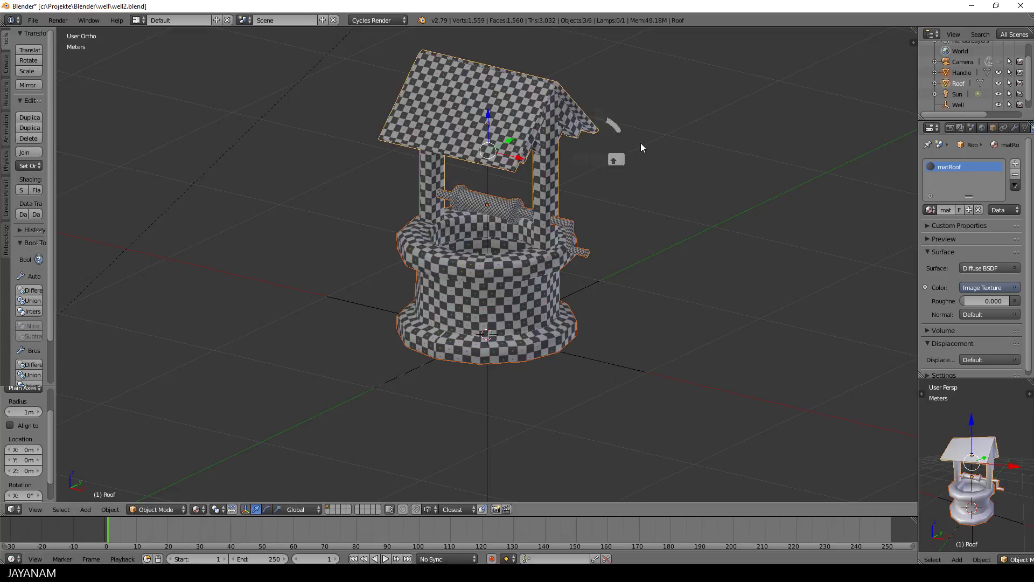
pyautogui.keyDown('shift'); pyautogui.click(945, 105); pyautogui.keyUp('shift')
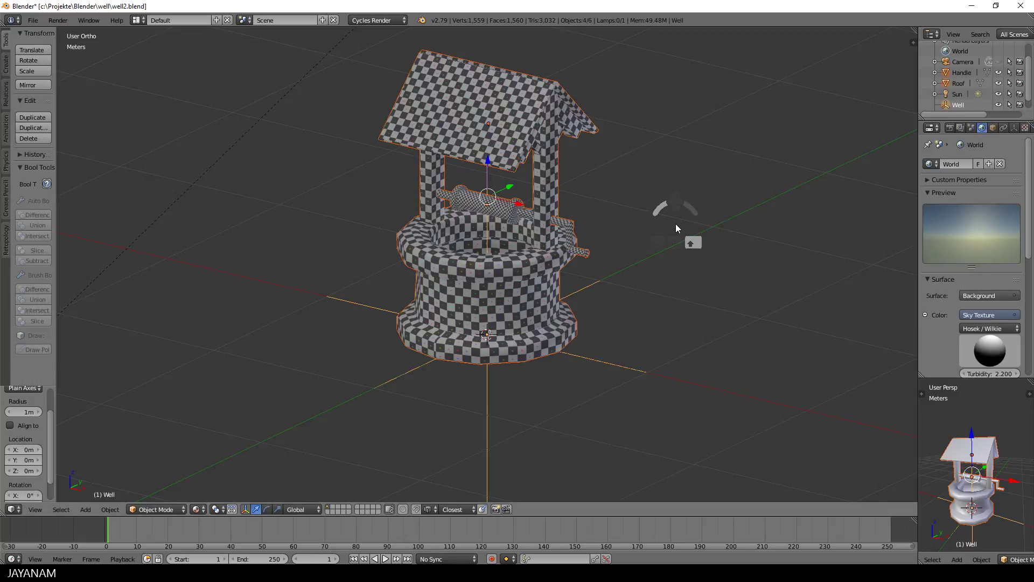
pyautogui.hotkey('ctrl', 'p')
pyautogui.click(678, 225)
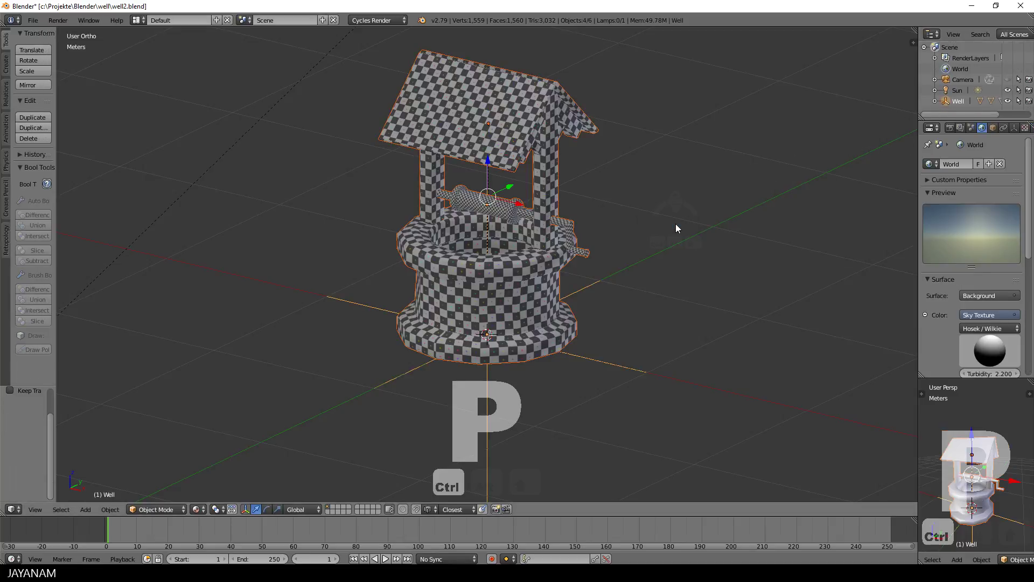
pyautogui.click(935, 101)
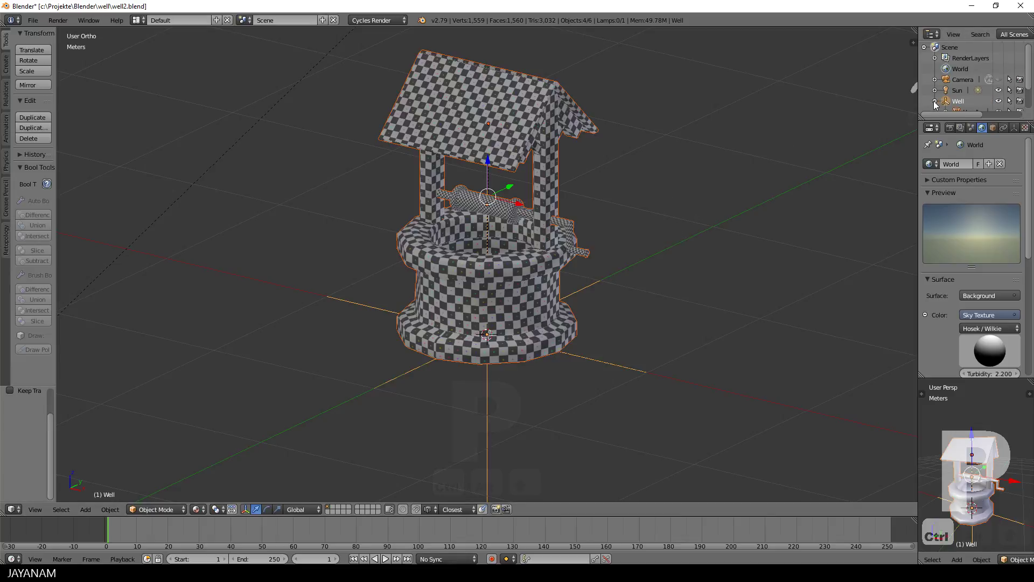
pyautogui.scroll(-1, 936, 105)
pyautogui.scroll(-1, 947, 84)
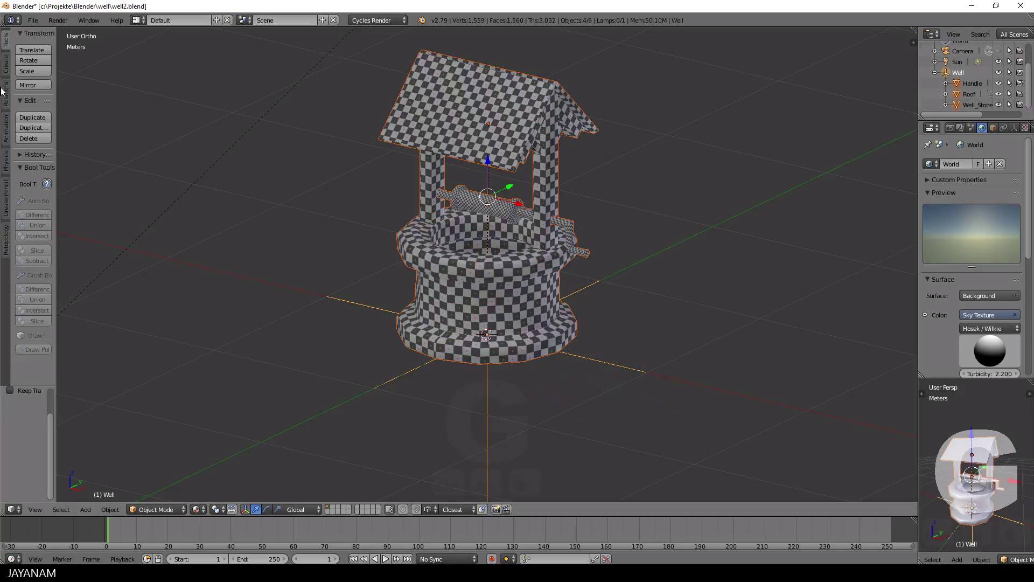
# Export only the selected mesh objects as FBX, overwriting well.fbx in the well project folder.
pyautogui.click(32, 20)
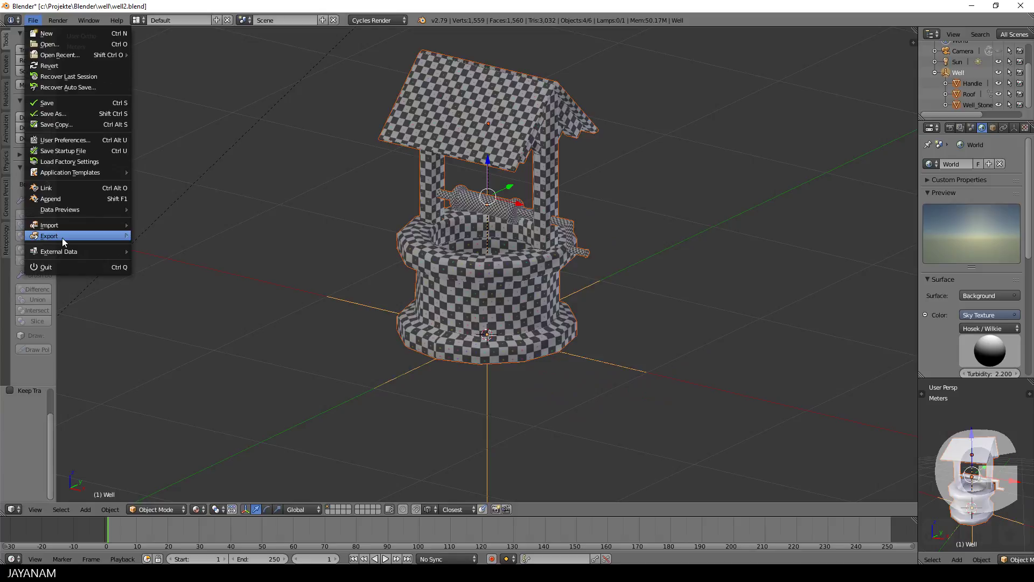
pyautogui.moveTo(65, 240)
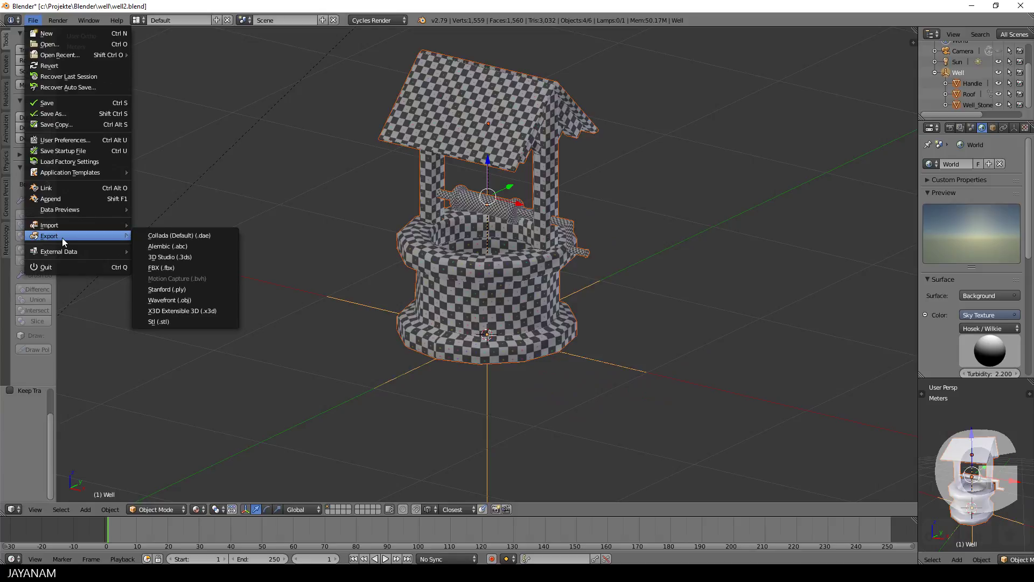
pyautogui.click(205, 268)
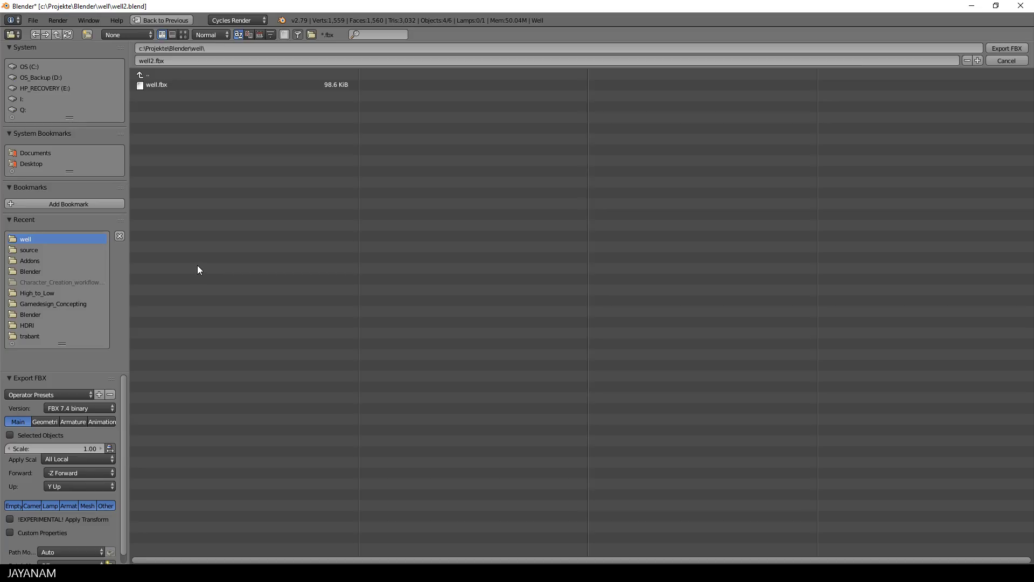
pyautogui.click(86, 506)
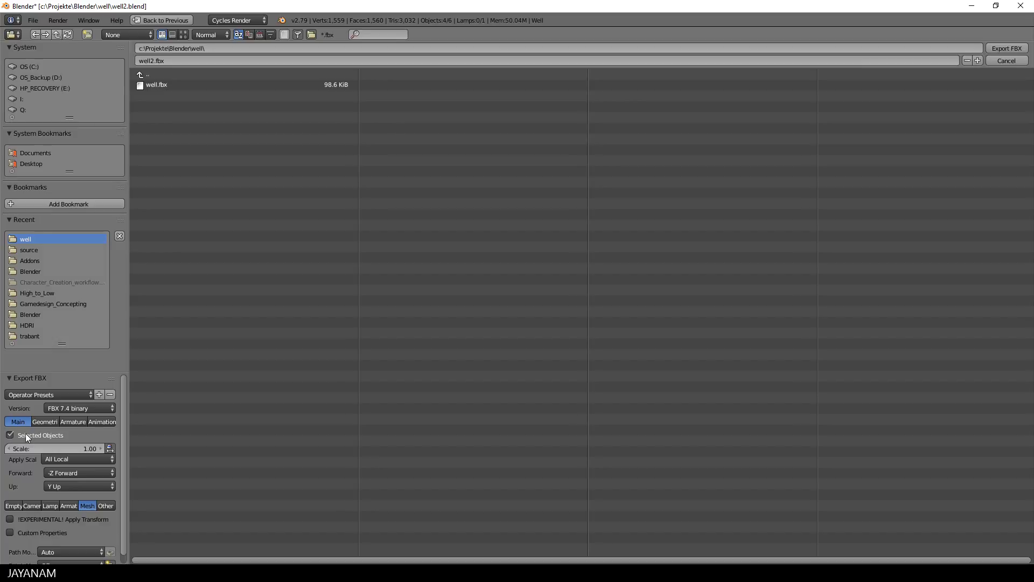
pyautogui.click(153, 84)
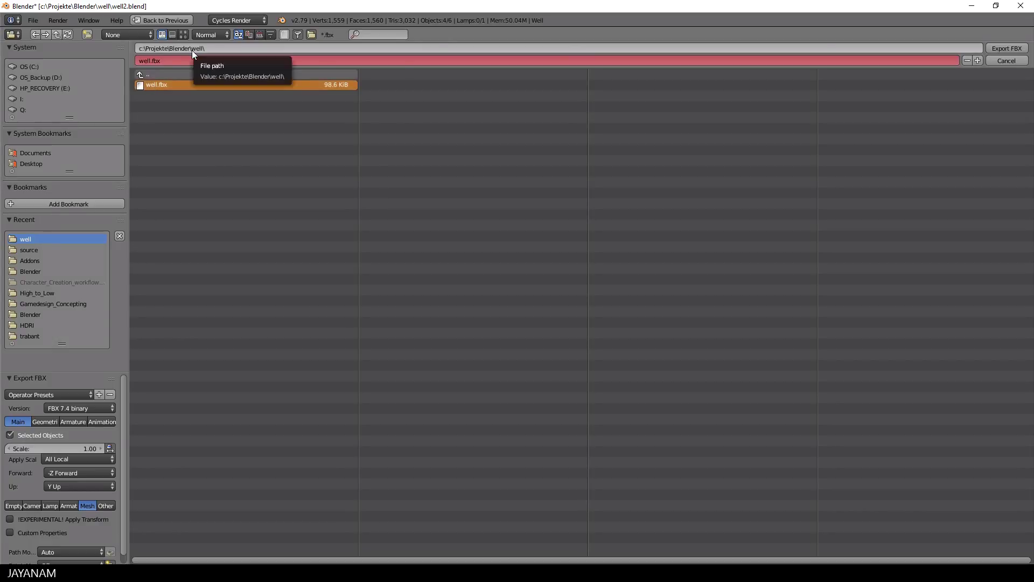
pyautogui.click(1007, 48)
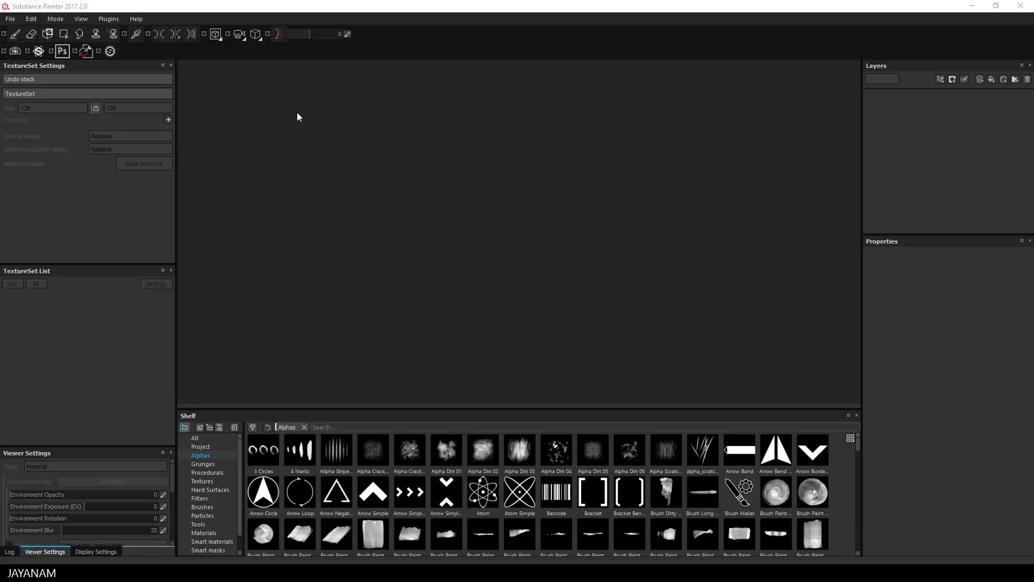
# Switch to Substance Painter and create a new project using well.fbx as the mesh.
pyautogui.click(11, 20)
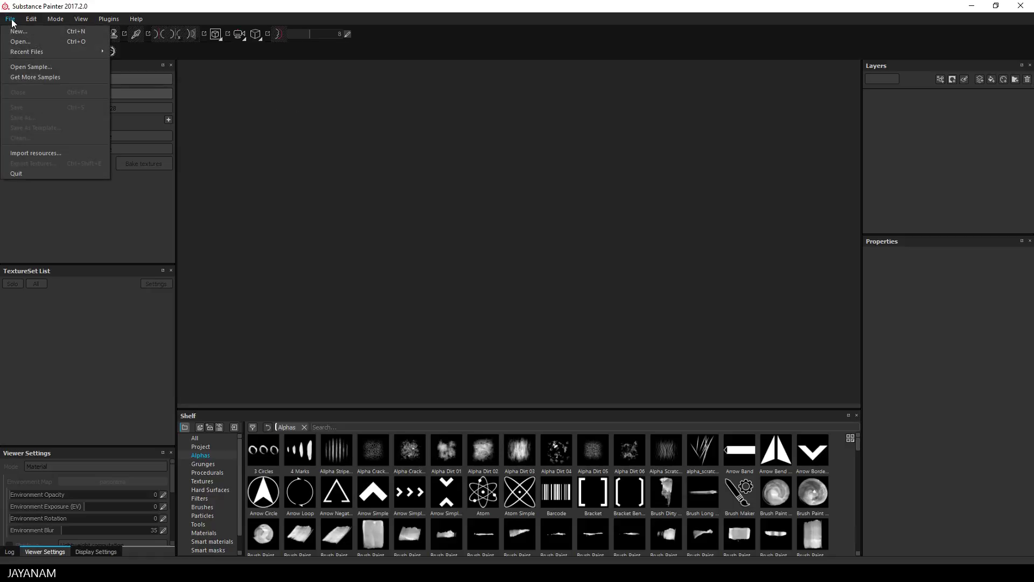
pyautogui.click(17, 31)
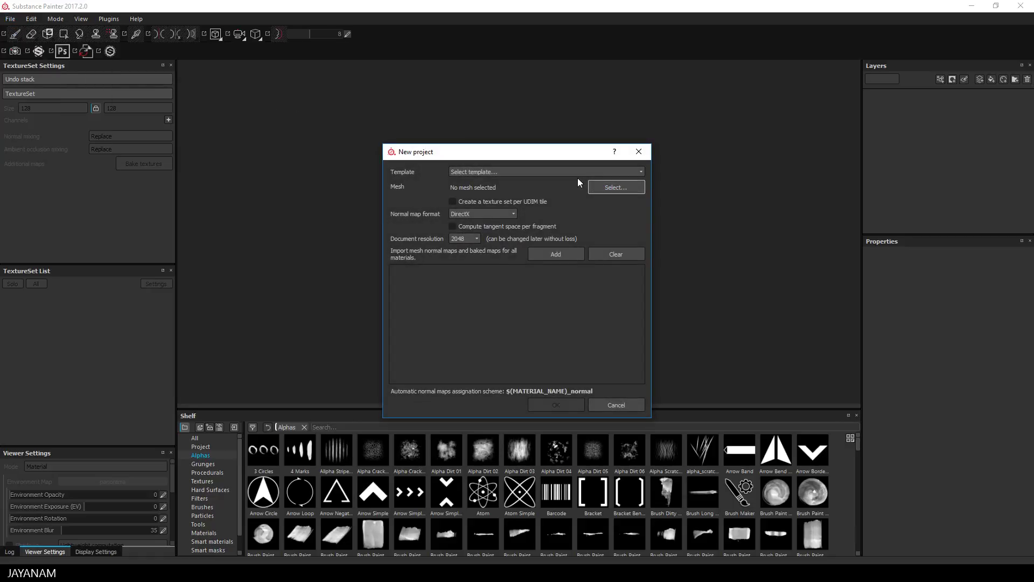
pyautogui.click(611, 189)
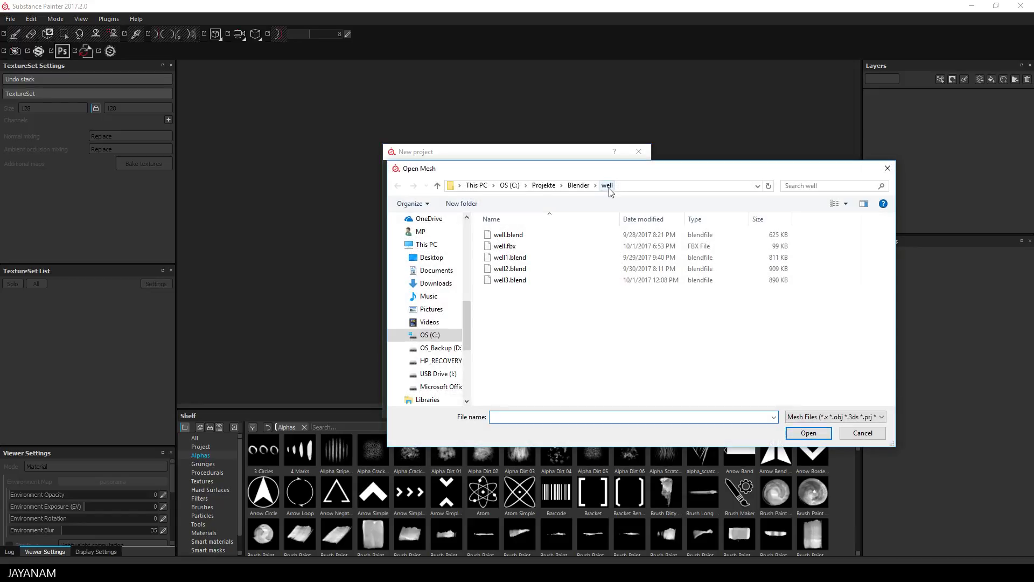
pyautogui.click(503, 246)
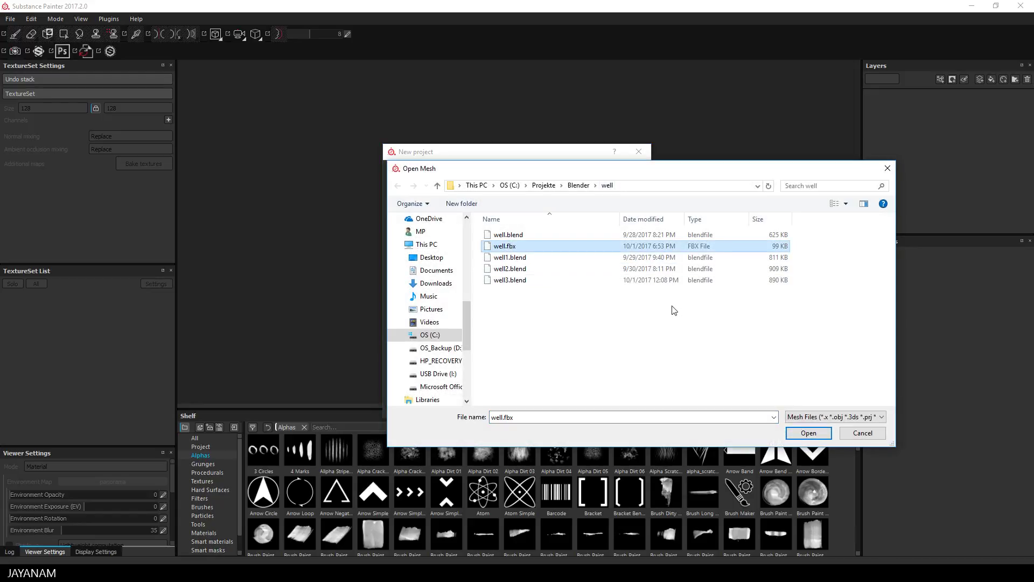
pyautogui.click(808, 433)
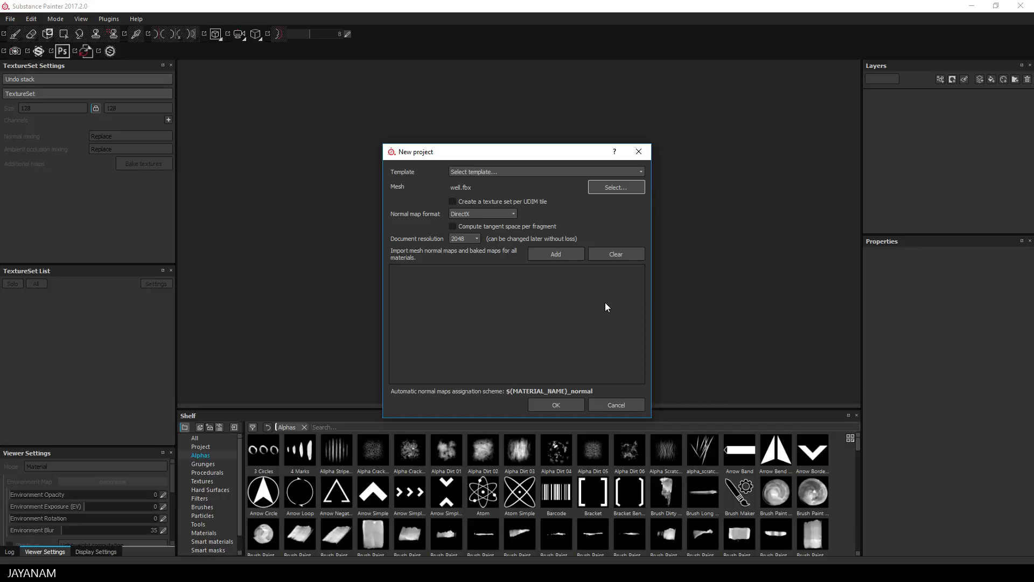
pyautogui.click(557, 405)
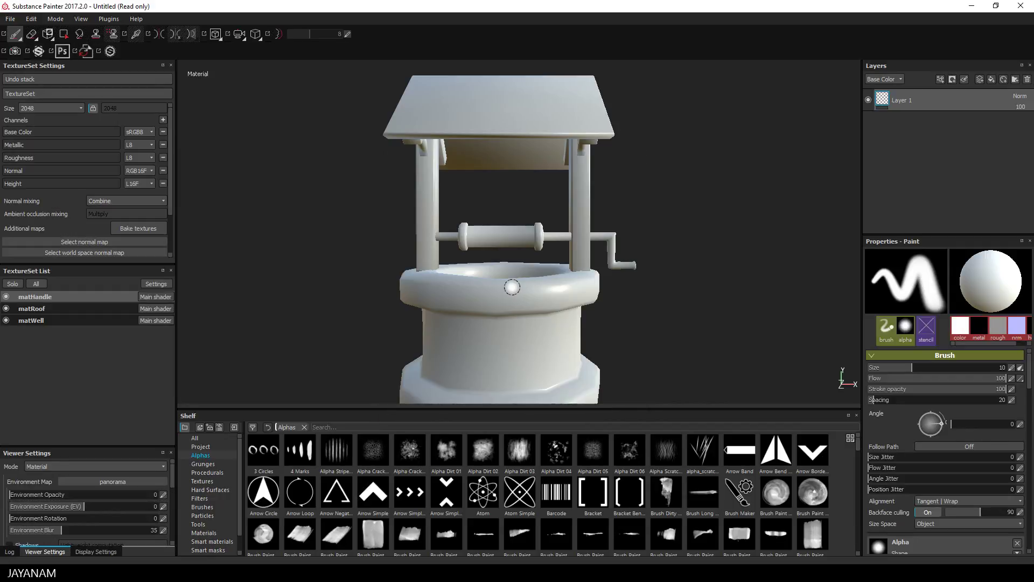
# View the imported well from an angle and make matWell the active texture set.
pyautogui.scroll(1, 359, 251)
pyautogui.scroll(-2, 372, 250)
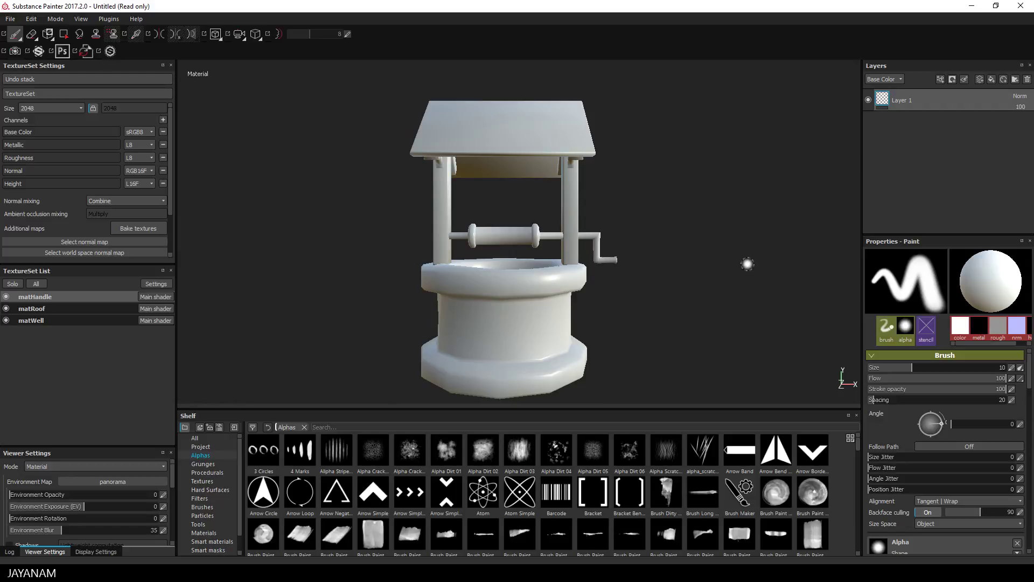
pyautogui.keyDown('alt'); pyautogui.moveTo(693, 253); pyautogui.dragTo(609, 258); pyautogui.keyUp('alt')
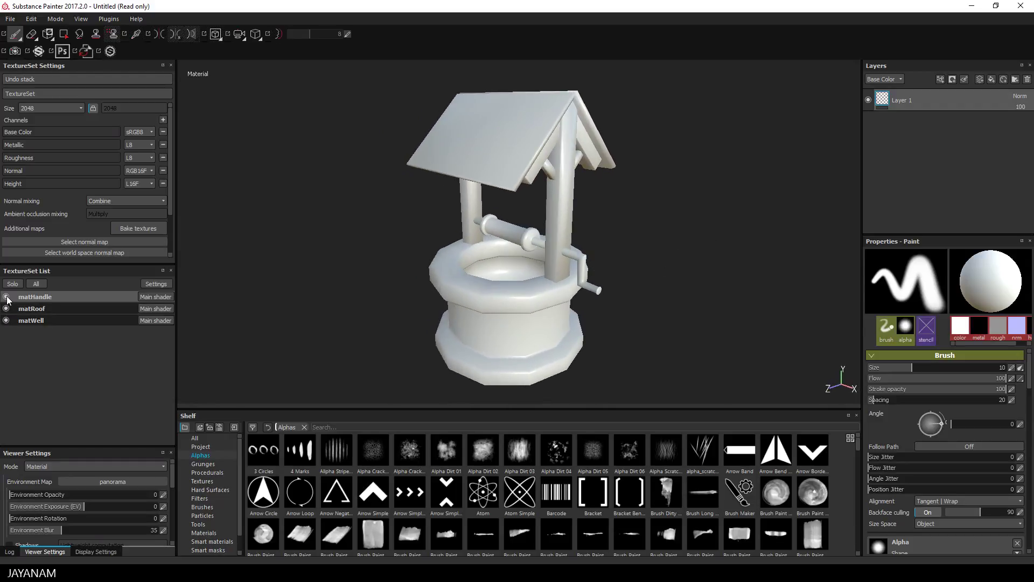
pyautogui.click(62, 318)
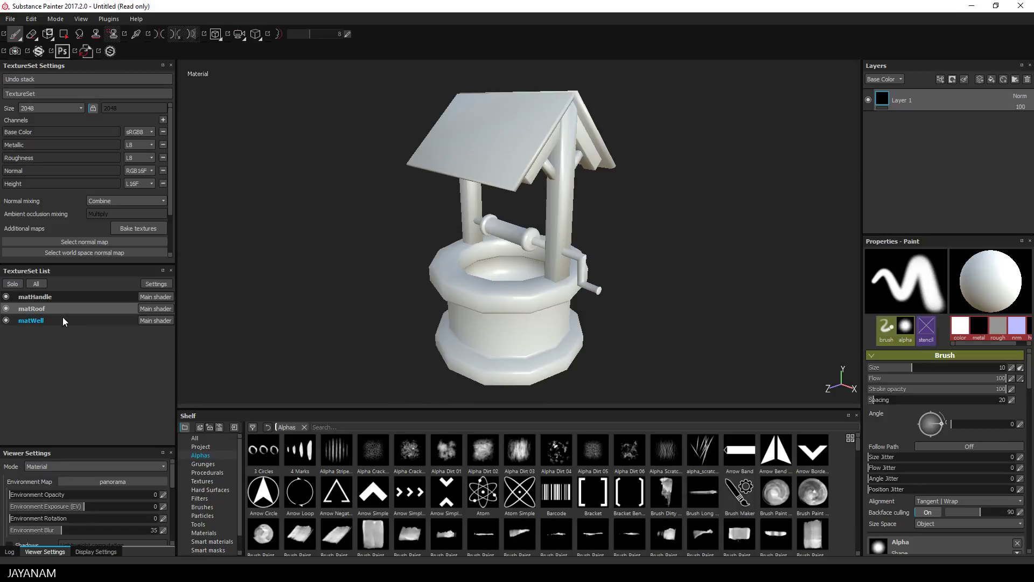
pyautogui.click(57, 297)
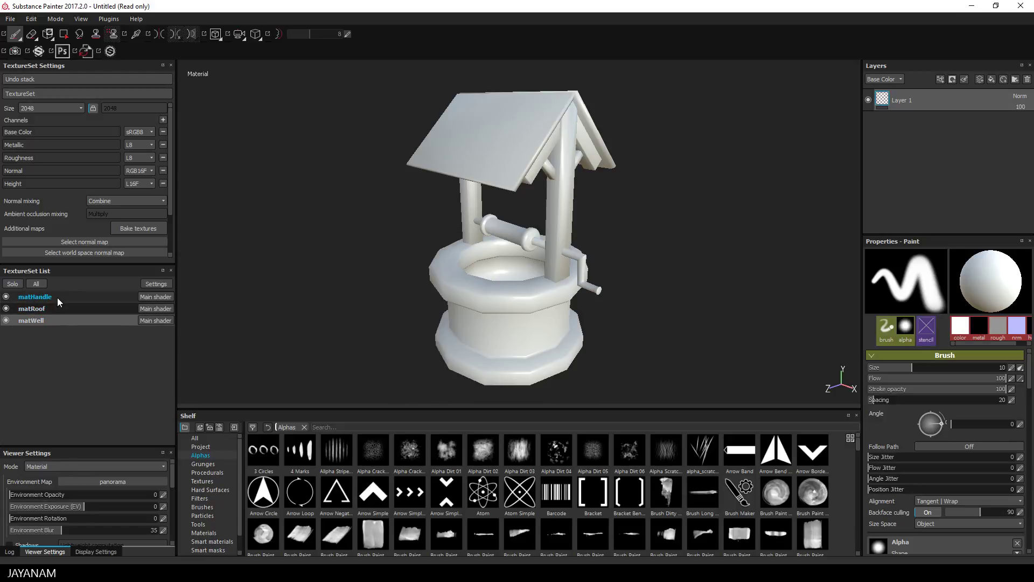
# Hide and show the matHandle and matRoof texture sets in turn to check which parts of the well they cover.
pyautogui.click(6, 297)
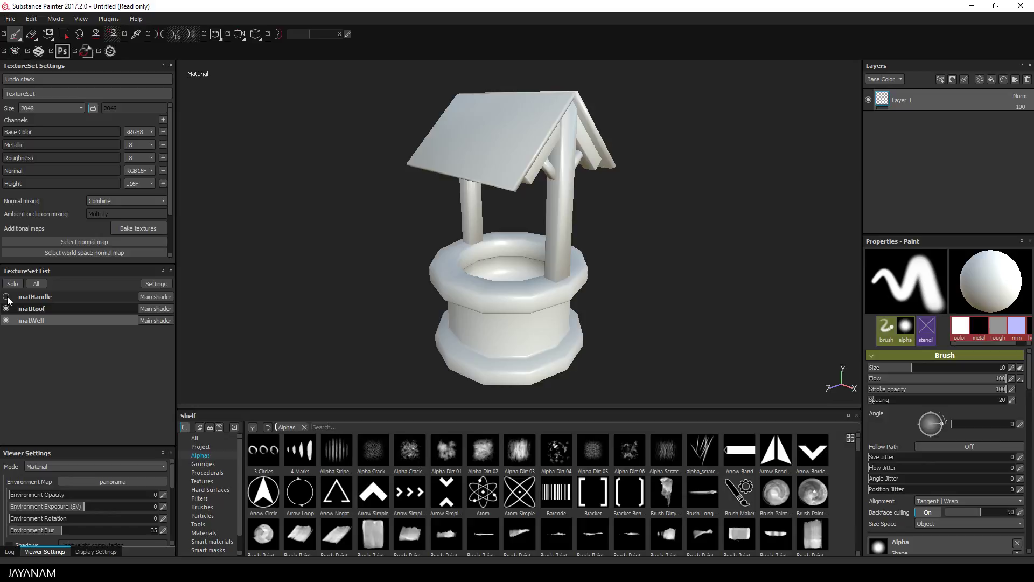
pyautogui.click(6, 296)
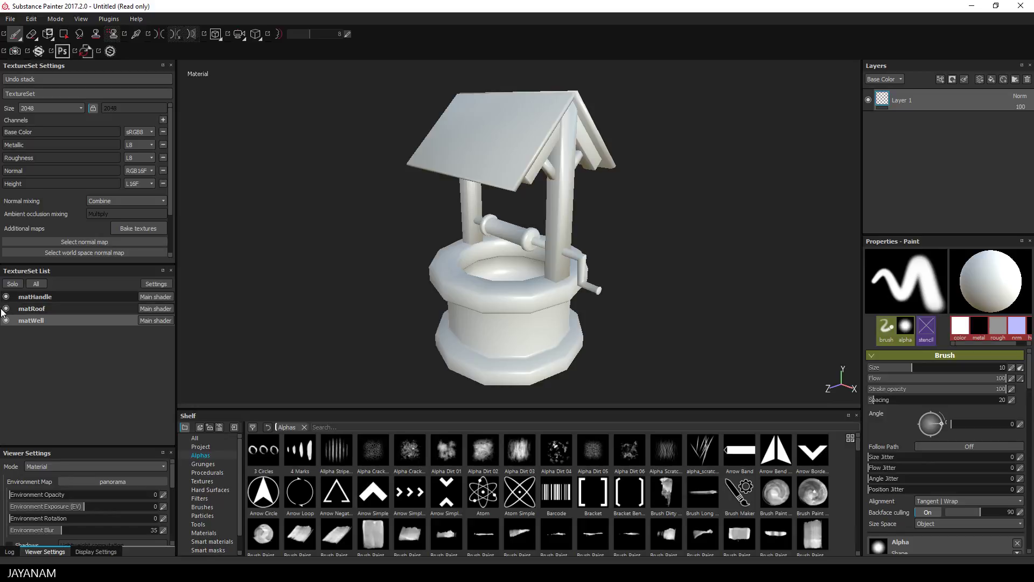
pyautogui.click(7, 309)
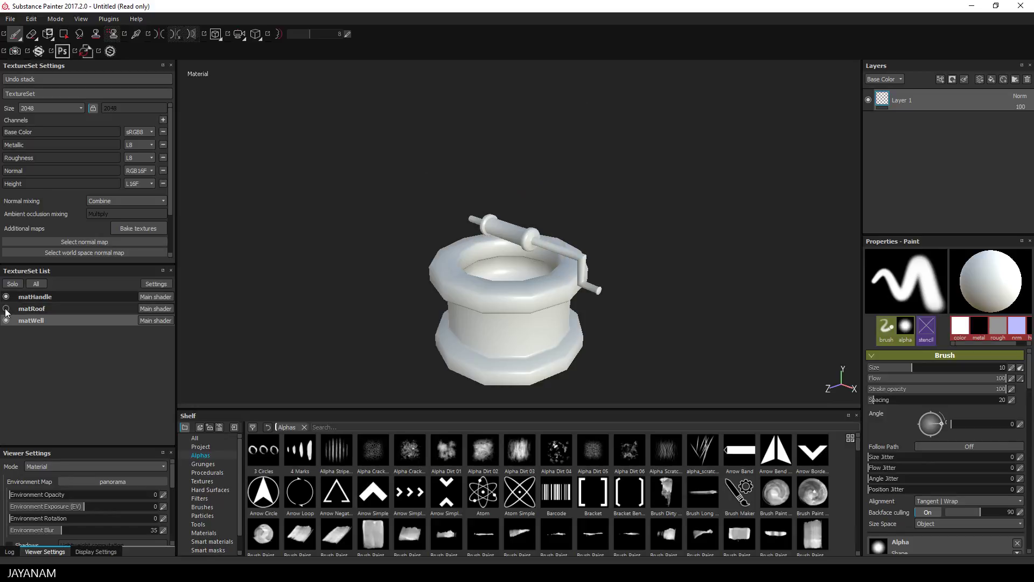
pyautogui.click(6, 309)
pyautogui.moveTo(314, 295)
pyautogui.keyDown('alt'); pyautogui.mouseDown()
pyautogui.moveTo(508, 283)
pyautogui.moveTo(331, 294)
pyautogui.mouseUp(); pyautogui.keyUp('alt')
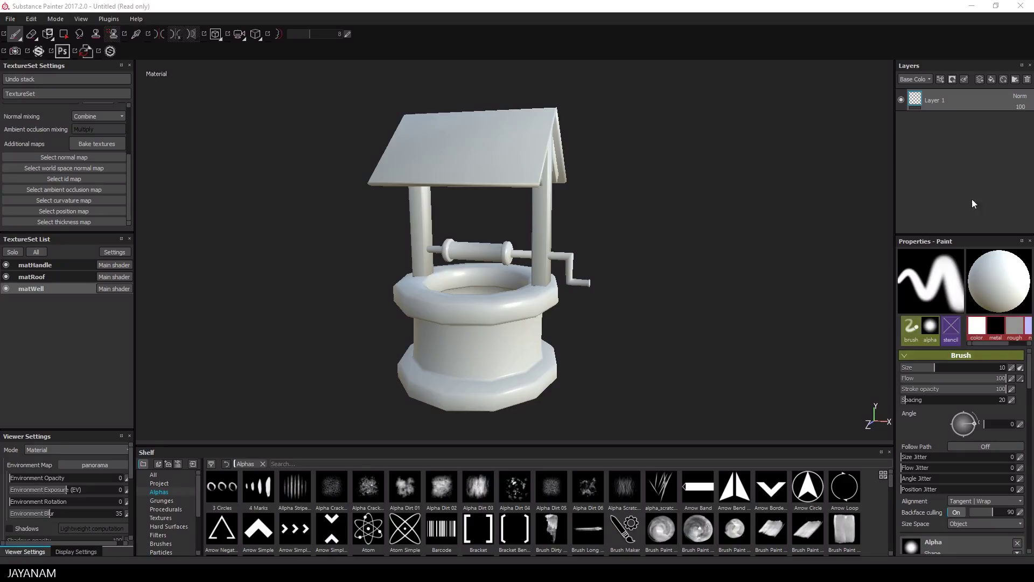
# Bake the additional maps for the matWell texture set at an output size of 2048, excluding the ID map.
pyautogui.click(96, 145)
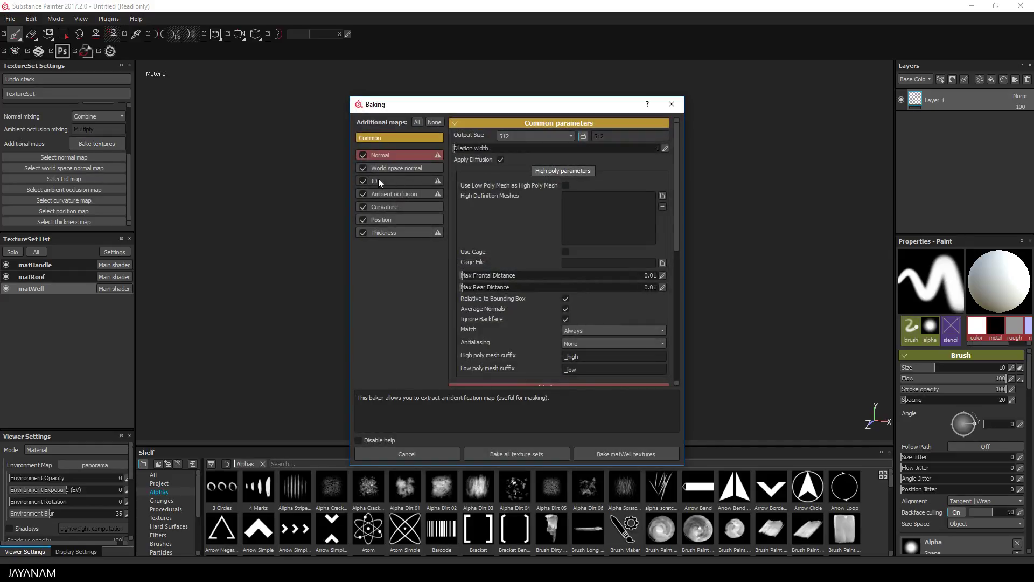
pyautogui.click(363, 181)
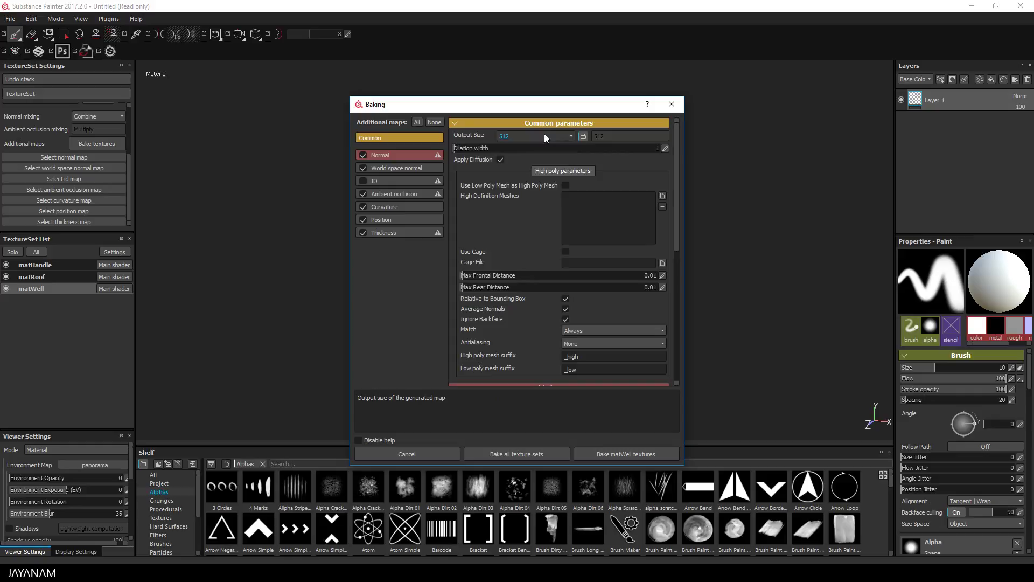
pyautogui.click(544, 135)
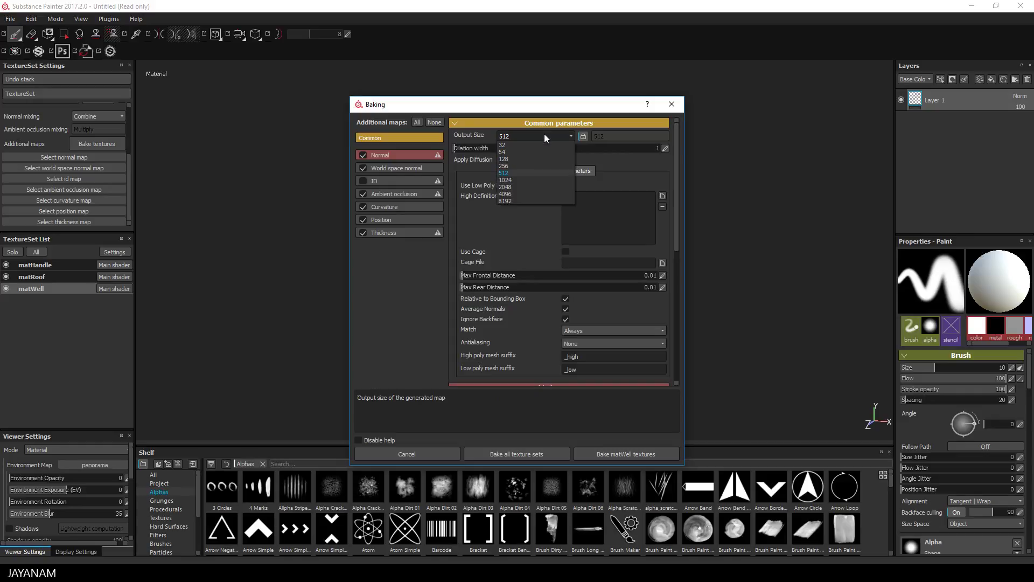
pyautogui.click(519, 187)
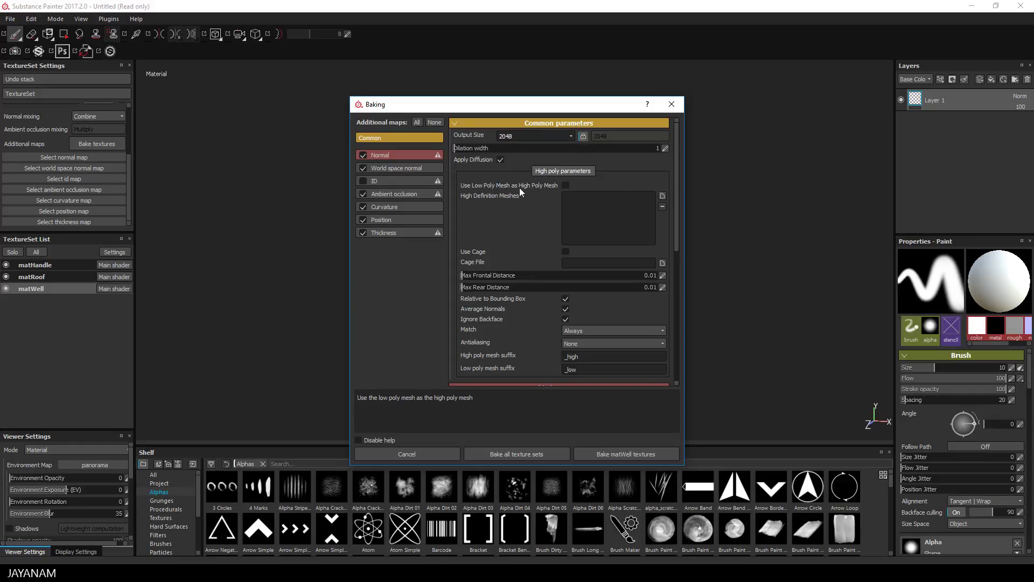
pyautogui.click(603, 455)
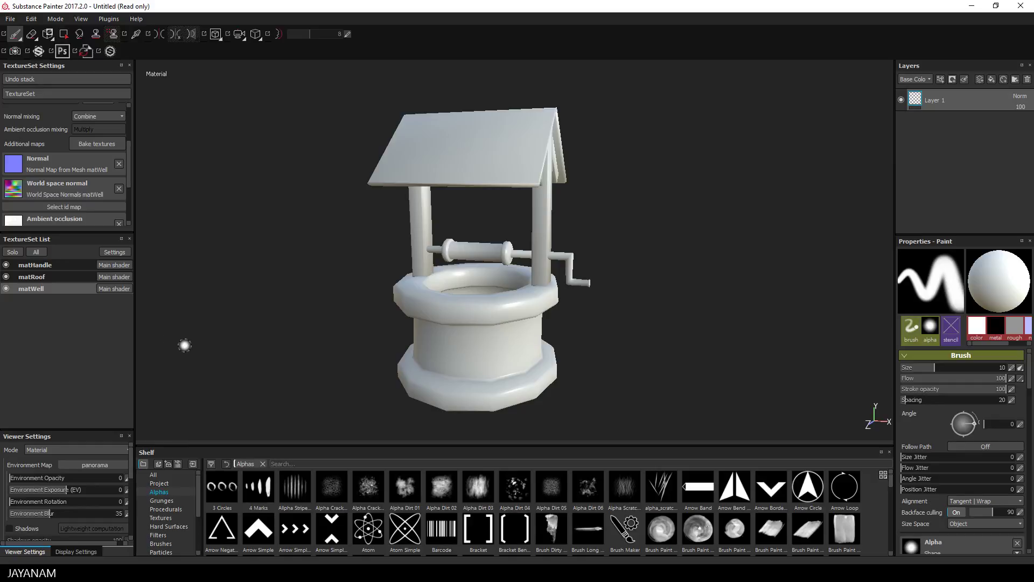
# Bake the additional maps for the matRoof texture set and for matHandle, using the same 2048 settings without the ID map.
pyautogui.click(49, 279)
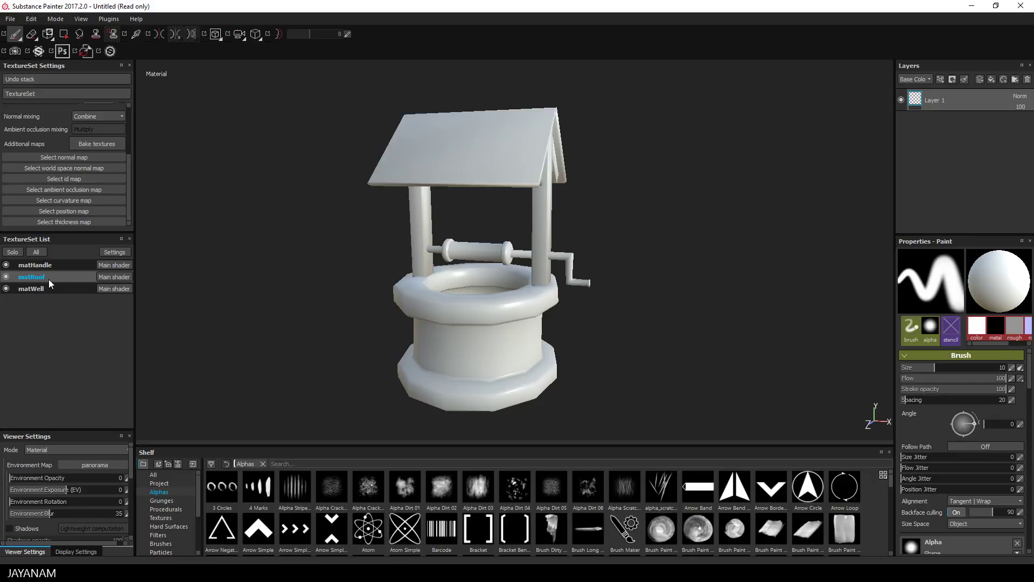
pyautogui.click(102, 144)
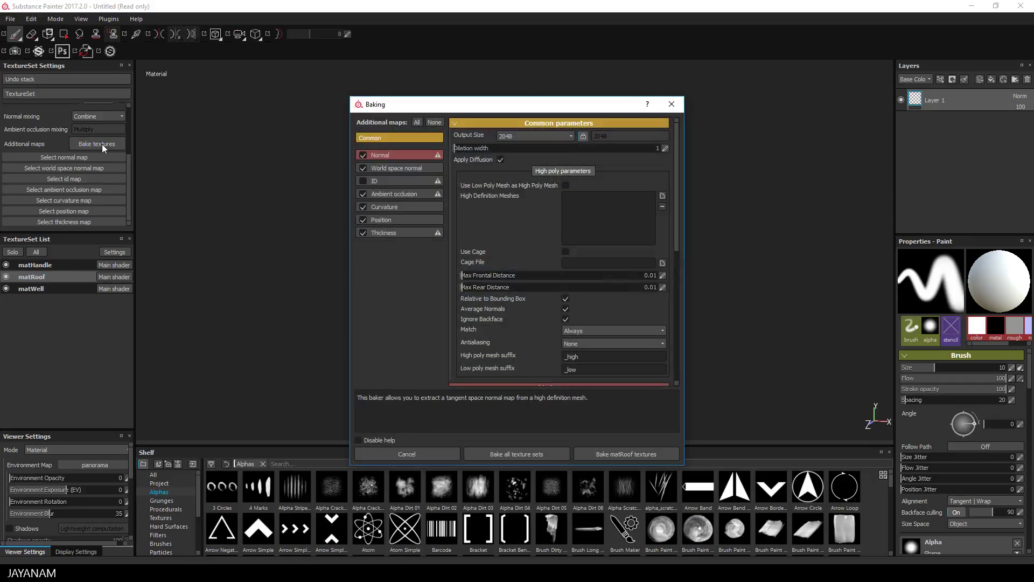
pyautogui.click(607, 454)
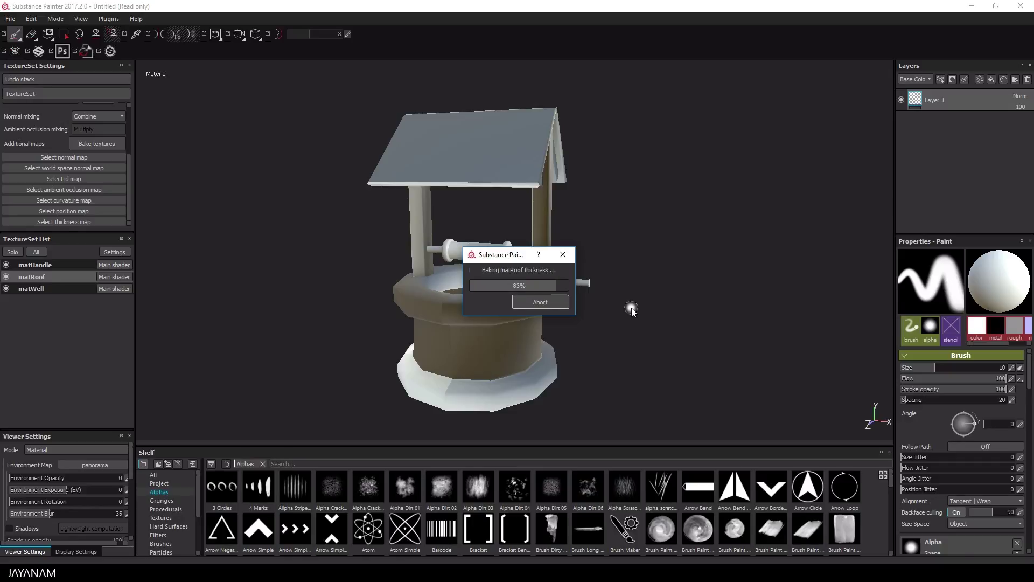
pyautogui.click(47, 266)
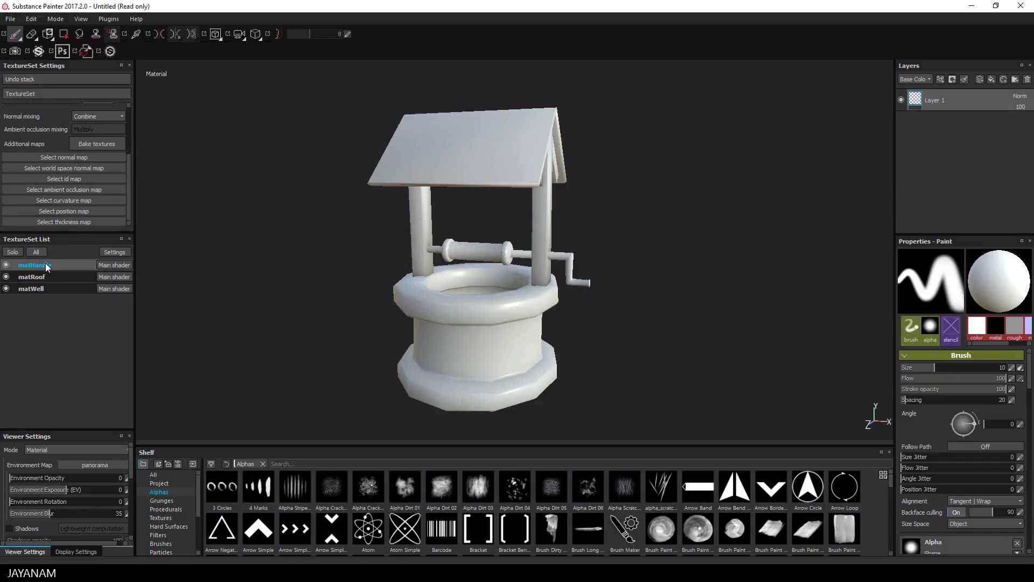
pyautogui.click(101, 143)
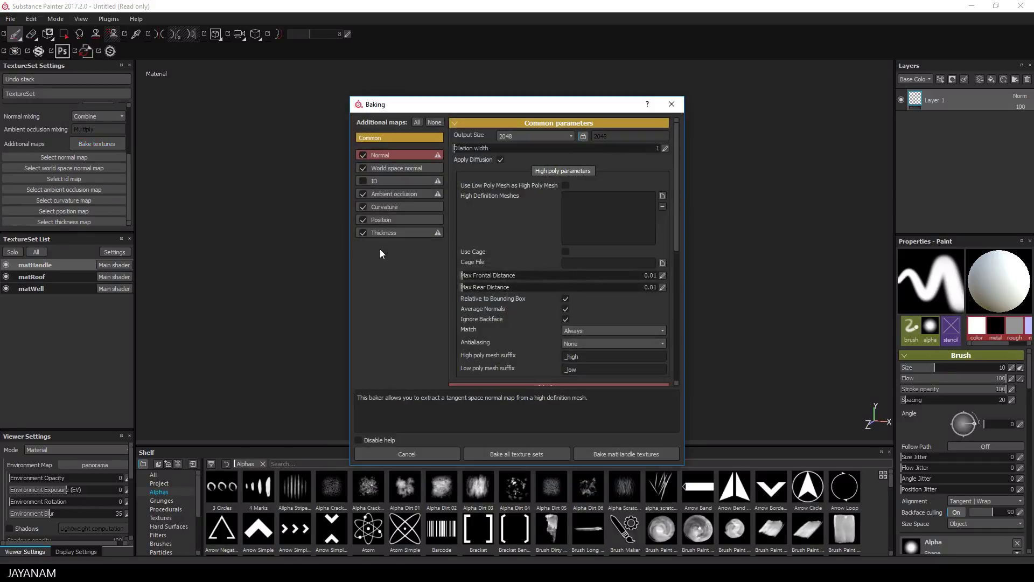
pyautogui.click(600, 454)
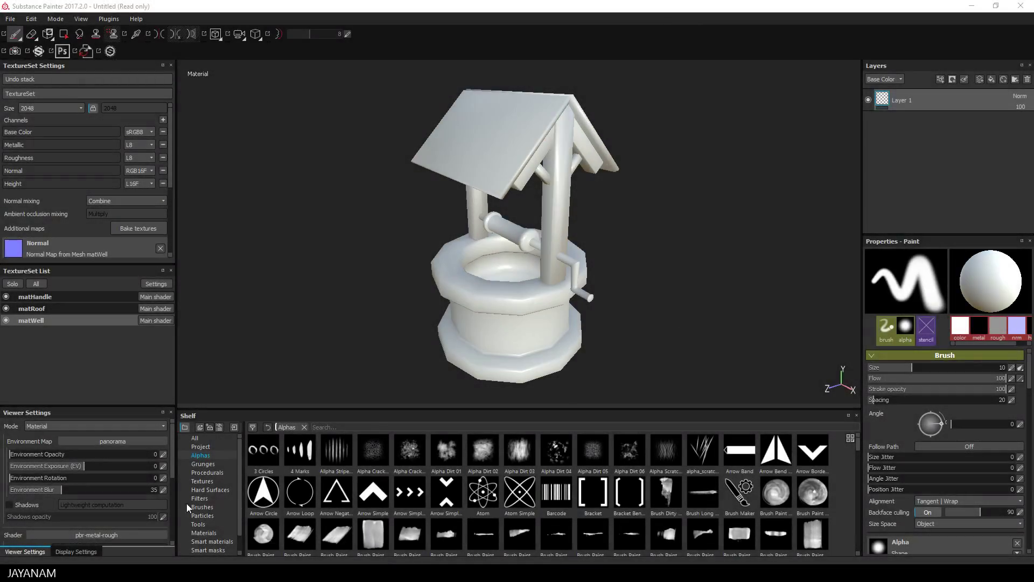
# Import stone_tiles_001.sbsar from its File Explorer folder into project 'Untitled' as a basematerial.
pyautogui.click(208, 533)
pyautogui.hotkey('alt', 'Tab')
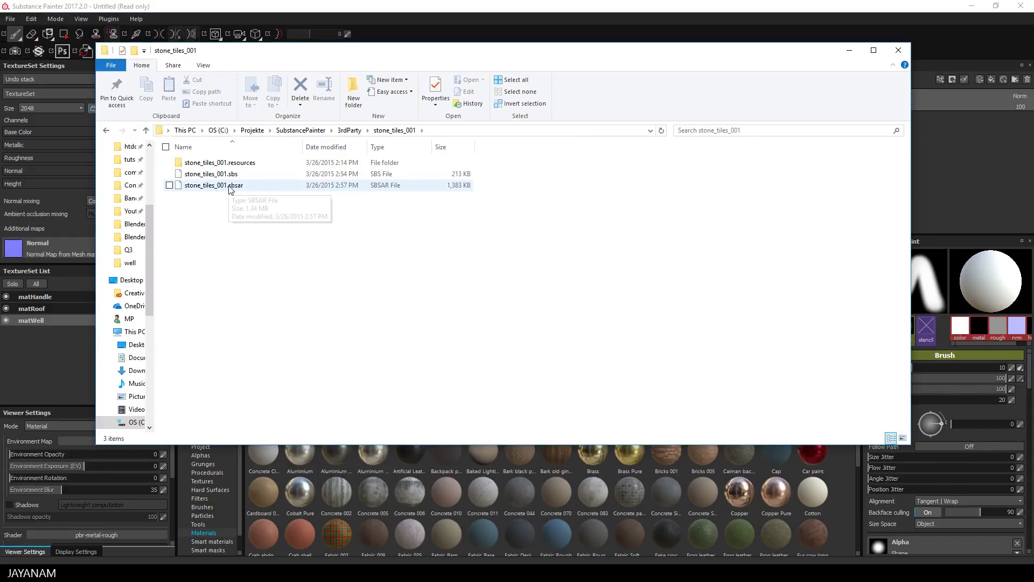
pyautogui.moveTo(229, 188)
pyautogui.mouseDown()
pyautogui.moveTo(733, 534)
pyautogui.moveTo(727, 517)
pyautogui.mouseUp()
pyautogui.click(850, 50)
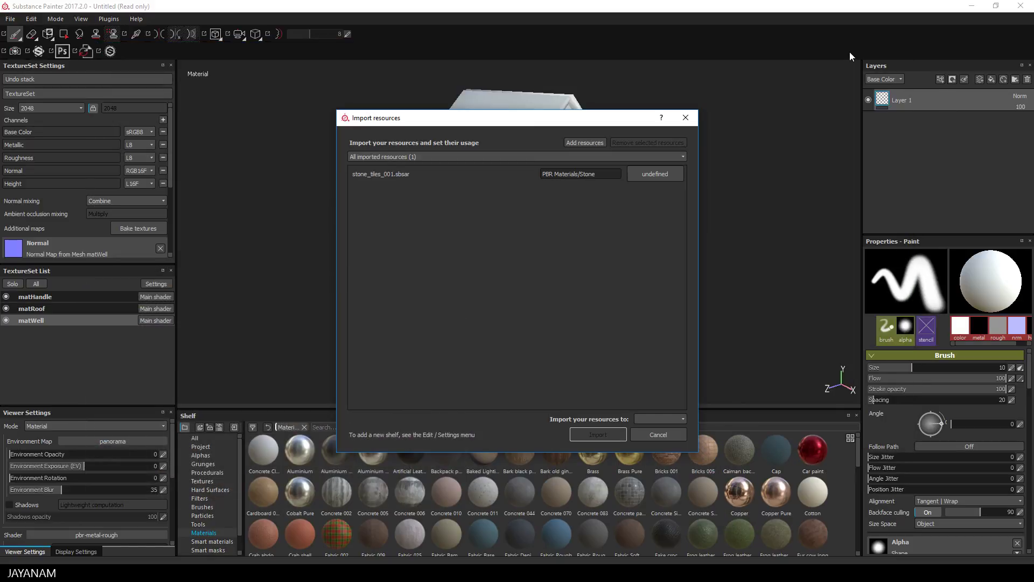
pyautogui.click(656, 175)
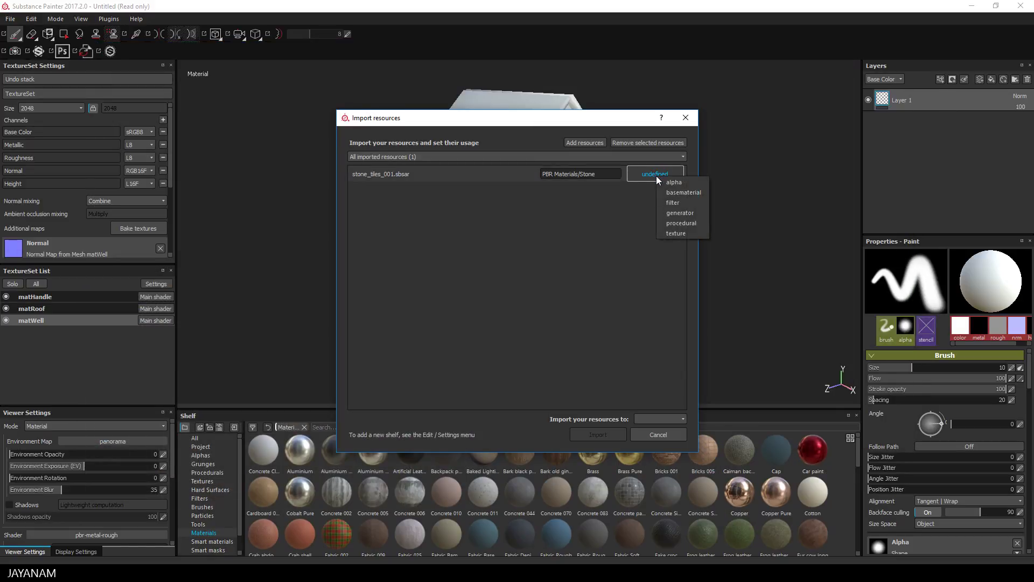
pyautogui.click(680, 193)
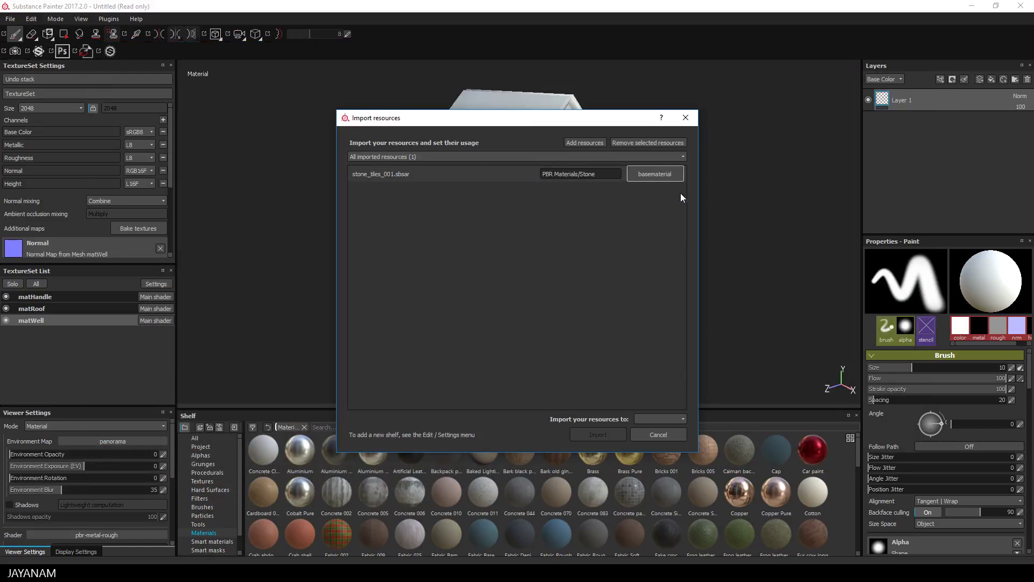
pyautogui.click(647, 419)
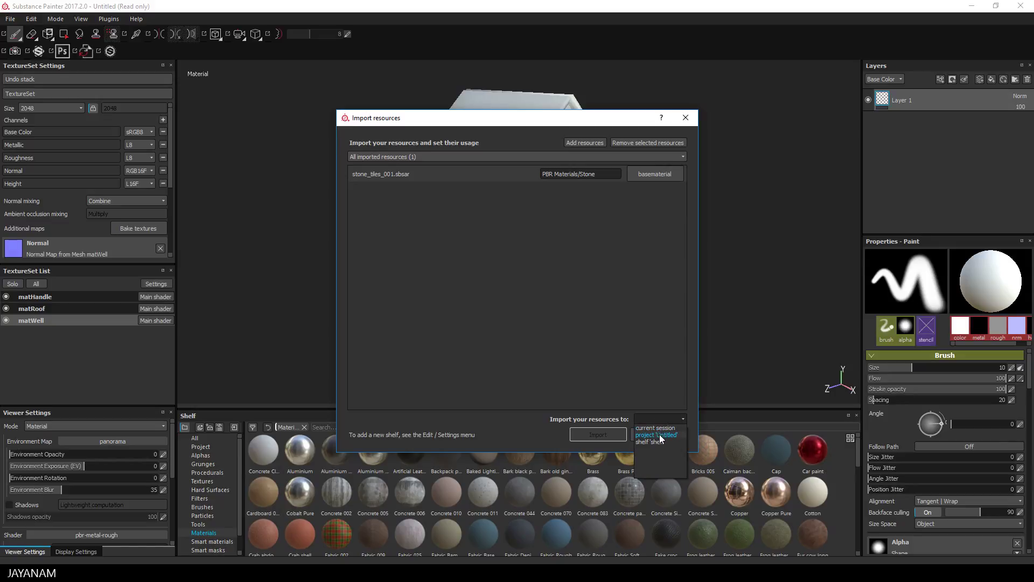
pyautogui.click(660, 435)
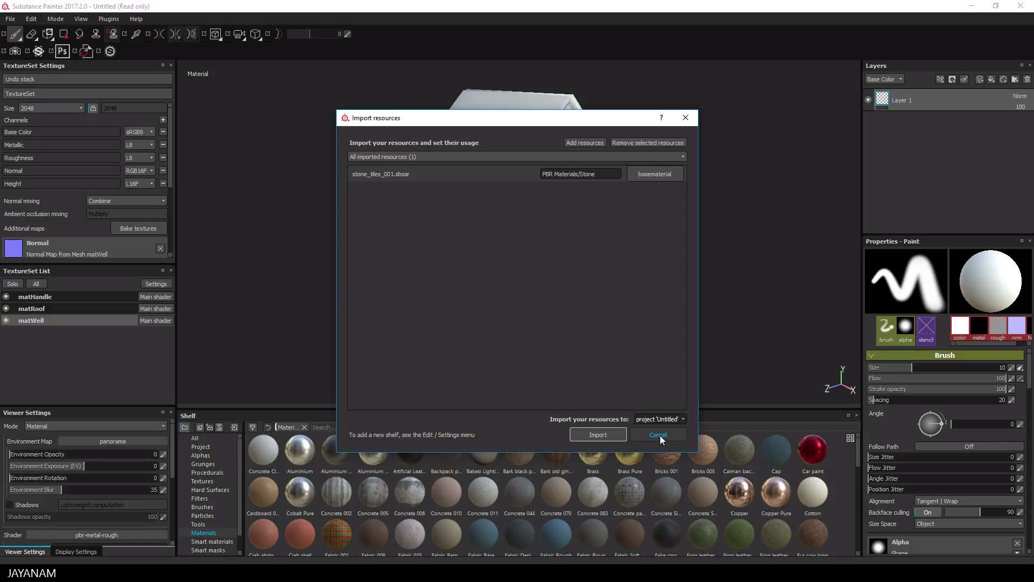
pyautogui.click(609, 437)
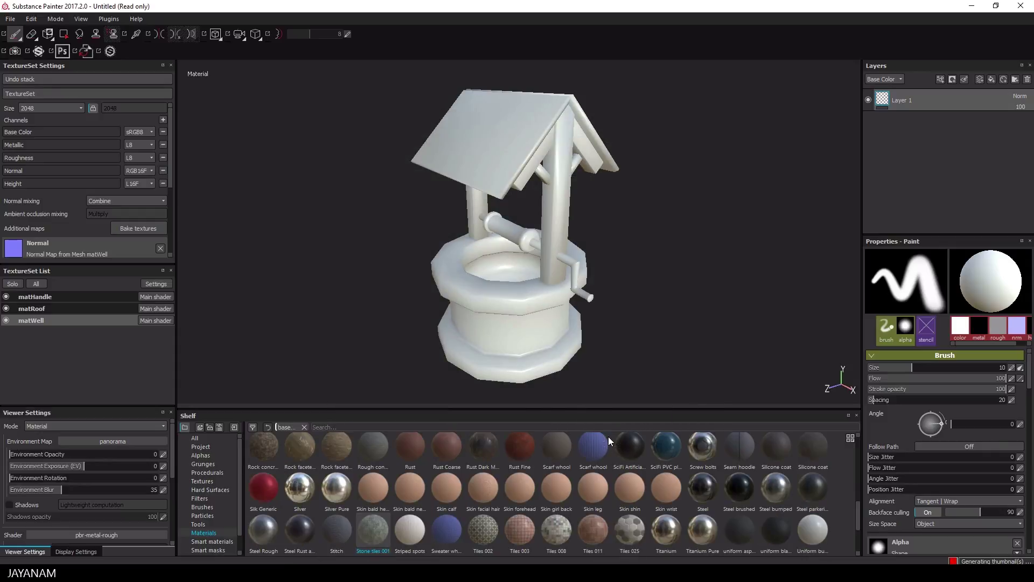
# Add the Stone tiles 001 material to matWell as a fill layer below Layer 1 and check it around the well.
pyautogui.click(374, 535)
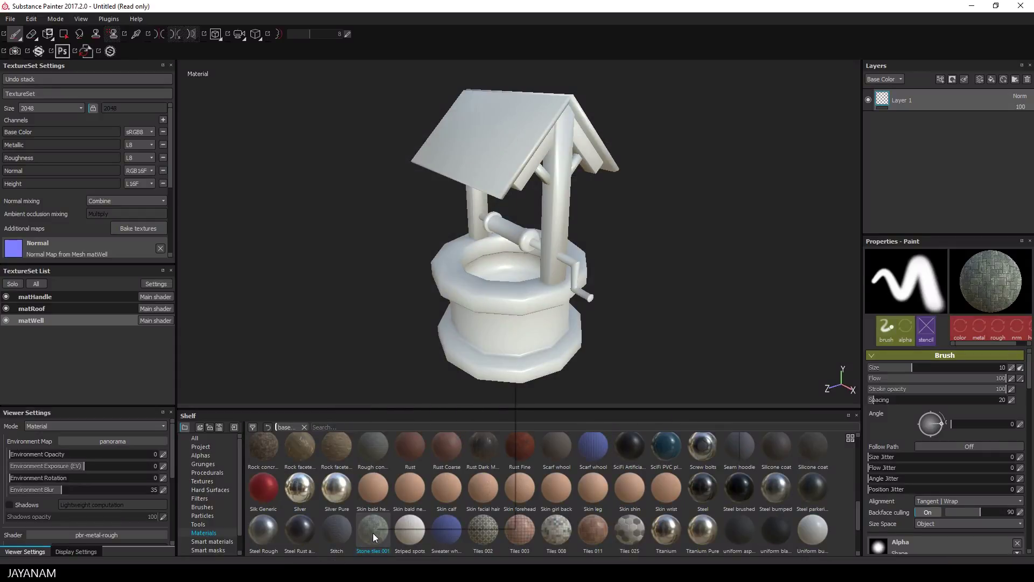
pyautogui.moveTo(374, 532); pyautogui.dragTo(927, 98)
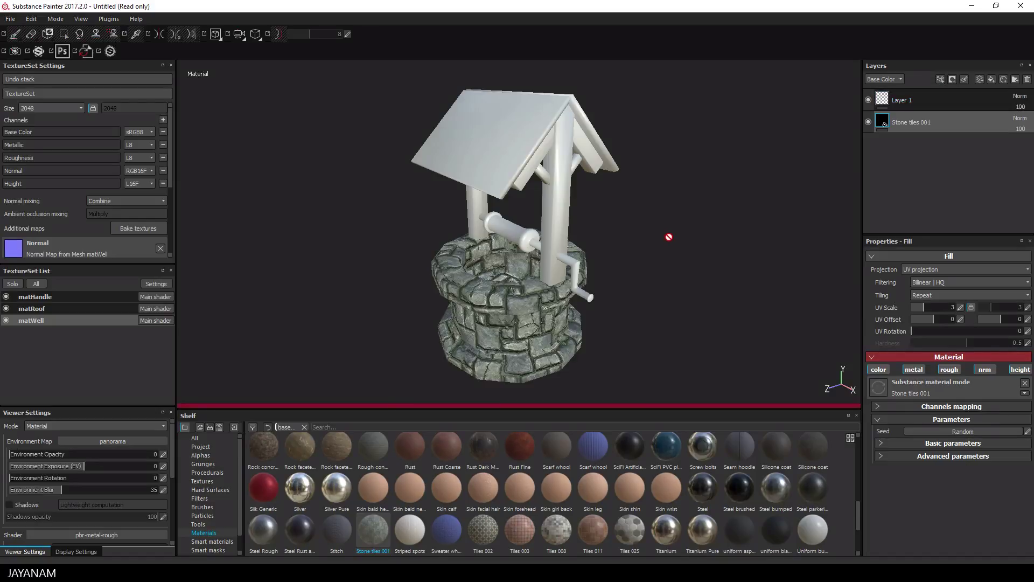
pyautogui.keyDown('alt'); pyautogui.moveTo(668, 236); pyautogui.dragTo(576, 233); pyautogui.keyUp('alt')
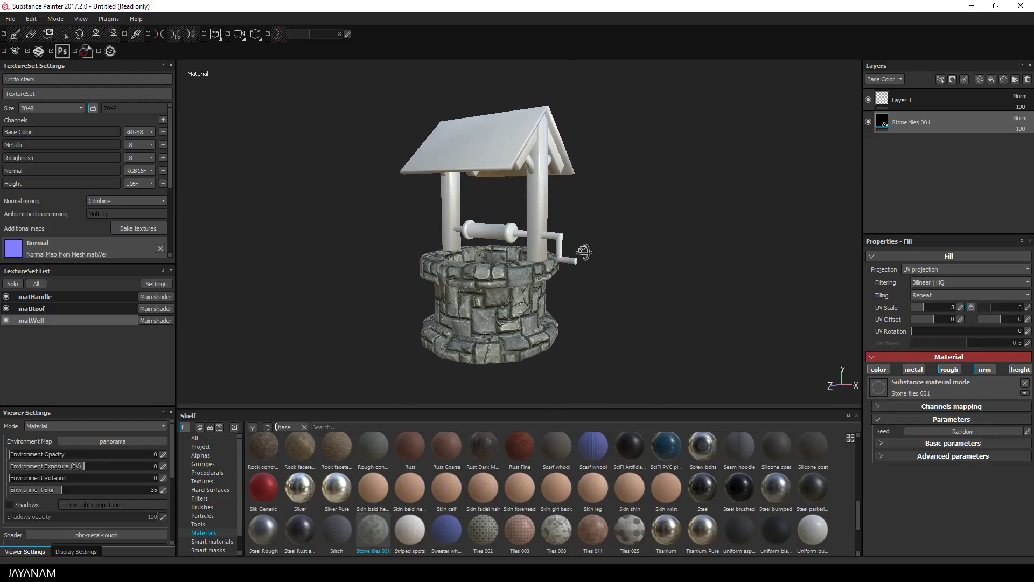
pyautogui.keyDown('alt'); pyautogui.moveTo(584, 251); pyautogui.dragTo(679, 264); pyautogui.keyUp('alt')
pyautogui.keyDown('shift'); pyautogui.moveTo(678, 264); pyautogui.dragTo(668, 285, button='right'); pyautogui.keyUp('shift')
pyautogui.keyDown('alt'); pyautogui.moveTo(668, 285); pyautogui.dragTo(614, 295); pyautogui.keyUp('alt')
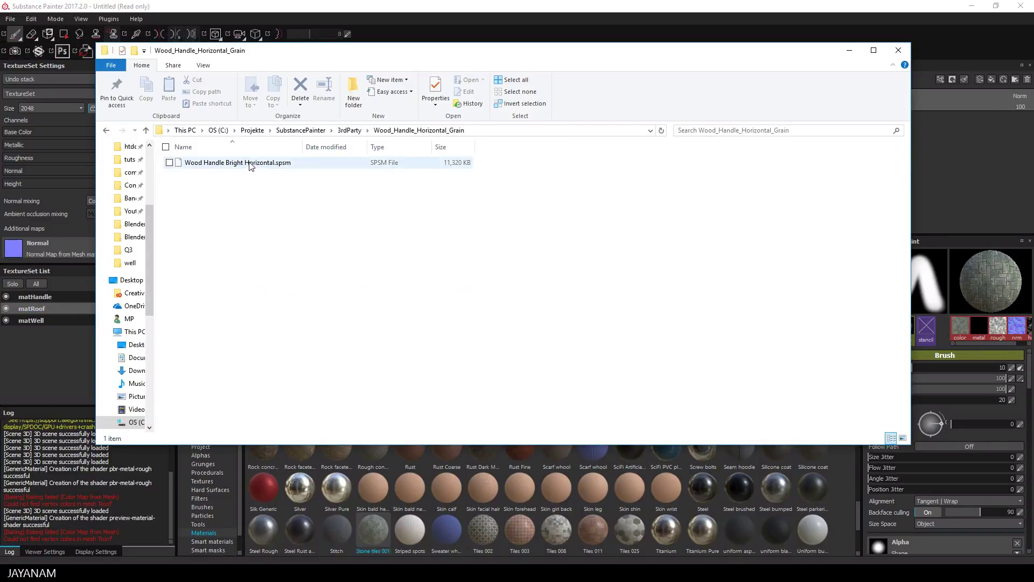
# Import Wood Handle Bright Horizontal.spsm from its File Explorer folder into project 'Untitled' as a smartmaterial.
pyautogui.moveTo(248, 167)
pyautogui.mouseDown()
pyautogui.moveTo(522, 397)
pyautogui.moveTo(667, 490)
pyautogui.mouseUp()
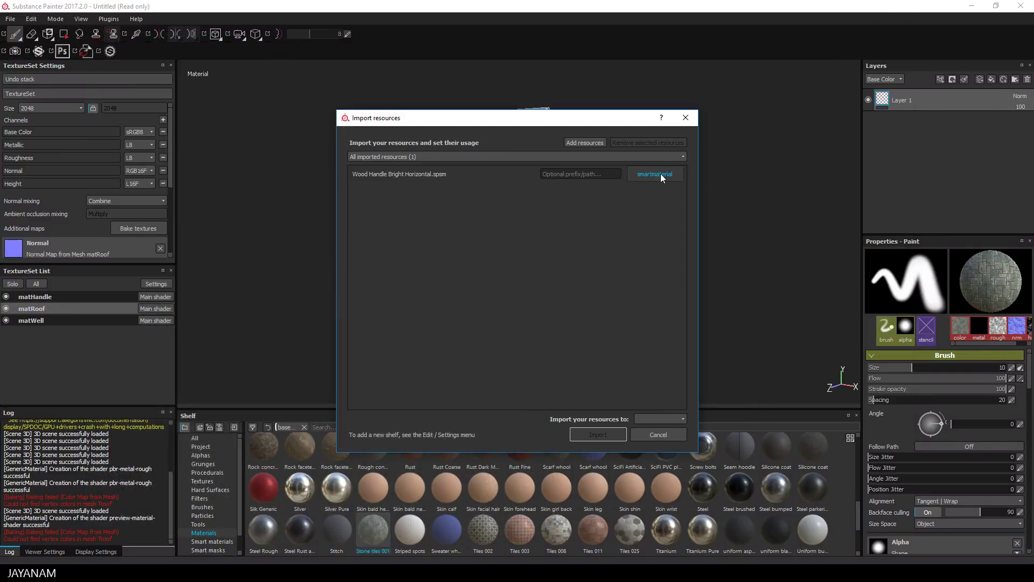
pyautogui.click(648, 419)
pyautogui.click(653, 436)
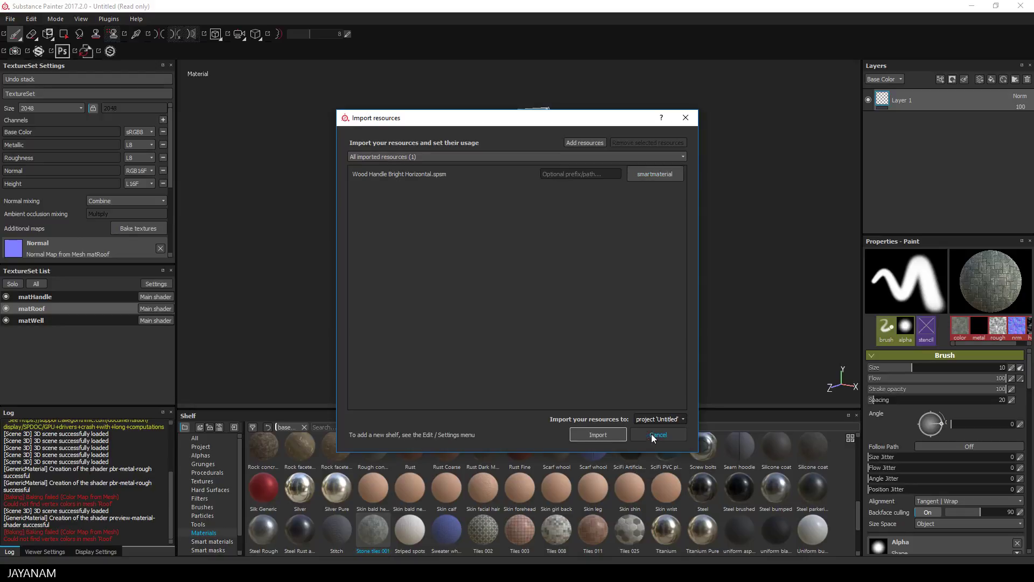
pyautogui.click(605, 434)
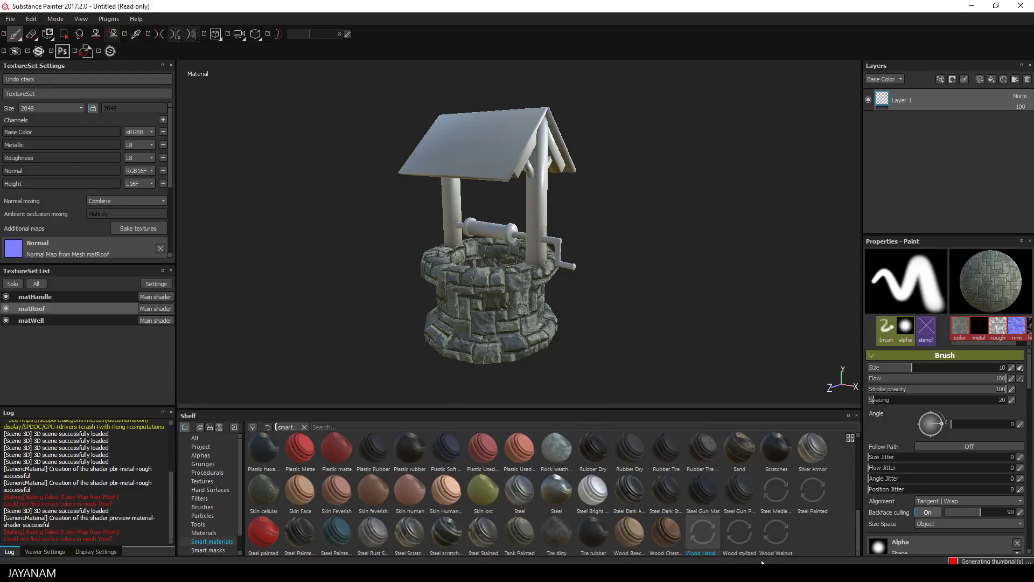
# Add the Wood Handle Bright Horizontal smart material to matRoof below Layer 1 and inspect the wooden roof and posts.
pyautogui.moveTo(710, 547)
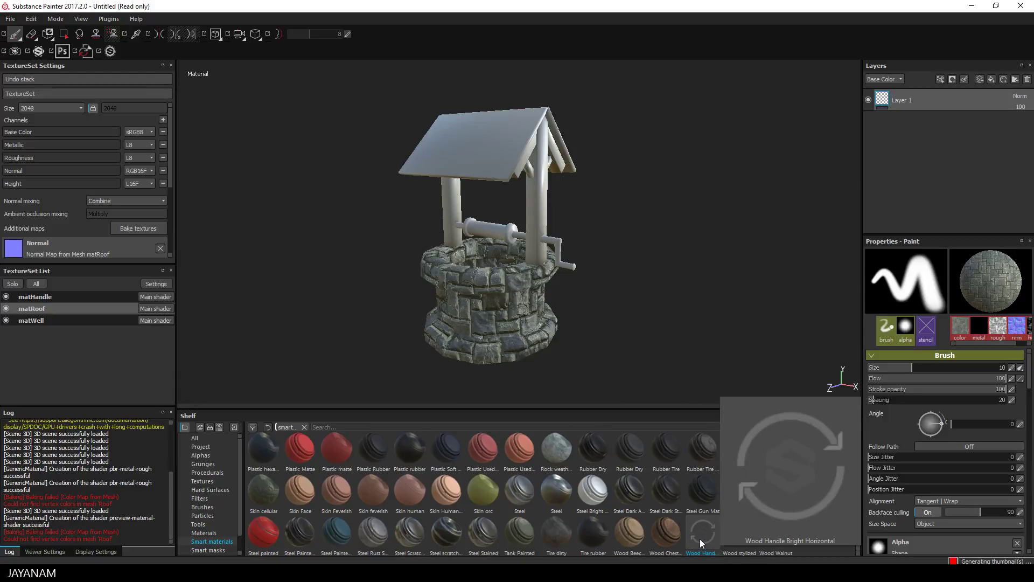
pyautogui.moveTo(701, 540); pyautogui.dragTo(668, 193)
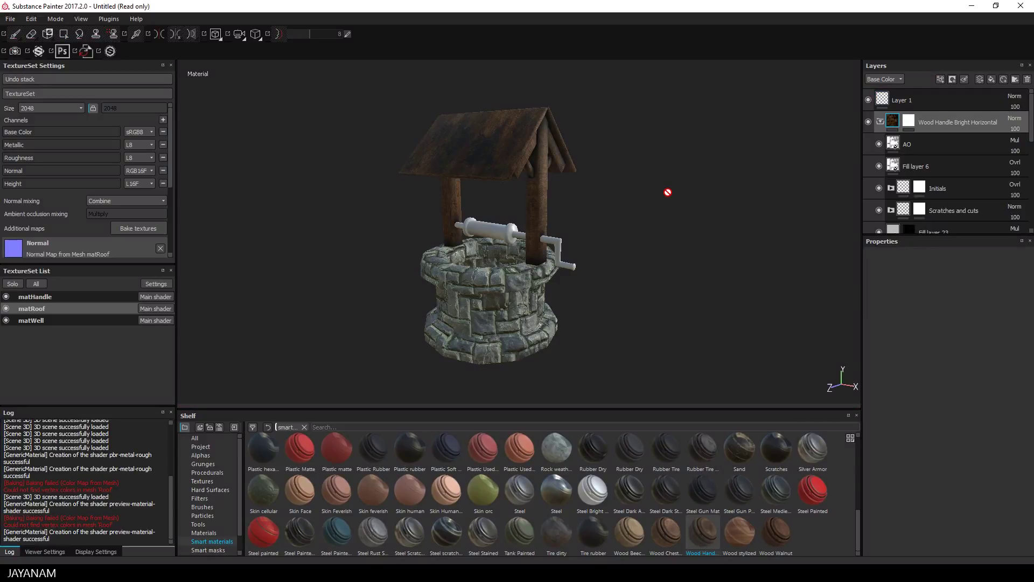
pyautogui.keyDown('alt'); pyautogui.moveTo(699, 210); pyautogui.dragTo(600, 221); pyautogui.keyUp('alt')
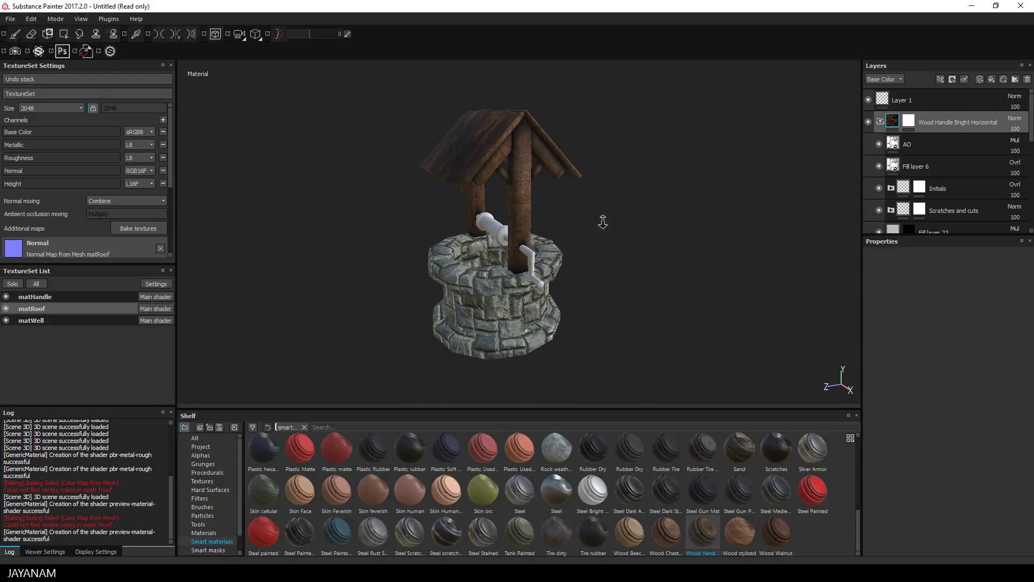
pyautogui.keyDown('alt'); pyautogui.moveTo(600, 222); pyautogui.dragTo(817, 280, button='right'); pyautogui.keyUp('alt')
pyautogui.keyDown('alt'); pyautogui.moveTo(817, 280); pyautogui.dragTo(674, 274); pyautogui.keyUp('alt')
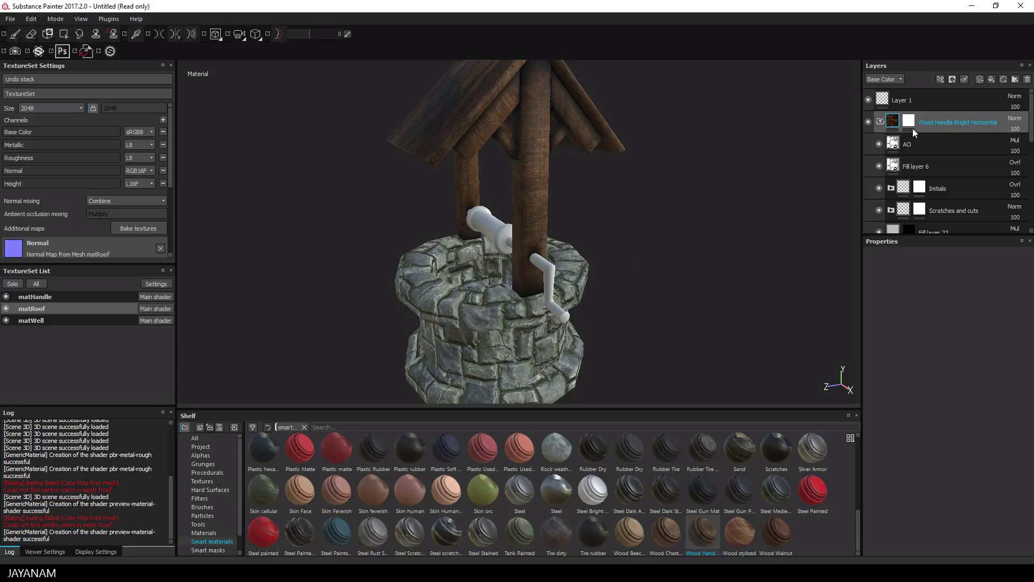
pyautogui.keyDown('alt'); pyautogui.moveTo(582, 284); pyautogui.dragTo(954, 216); pyautogui.keyUp('alt')
pyautogui.keyDown('alt'); pyautogui.moveTo(709, 189); pyautogui.dragTo(734, 189); pyautogui.keyUp('alt')
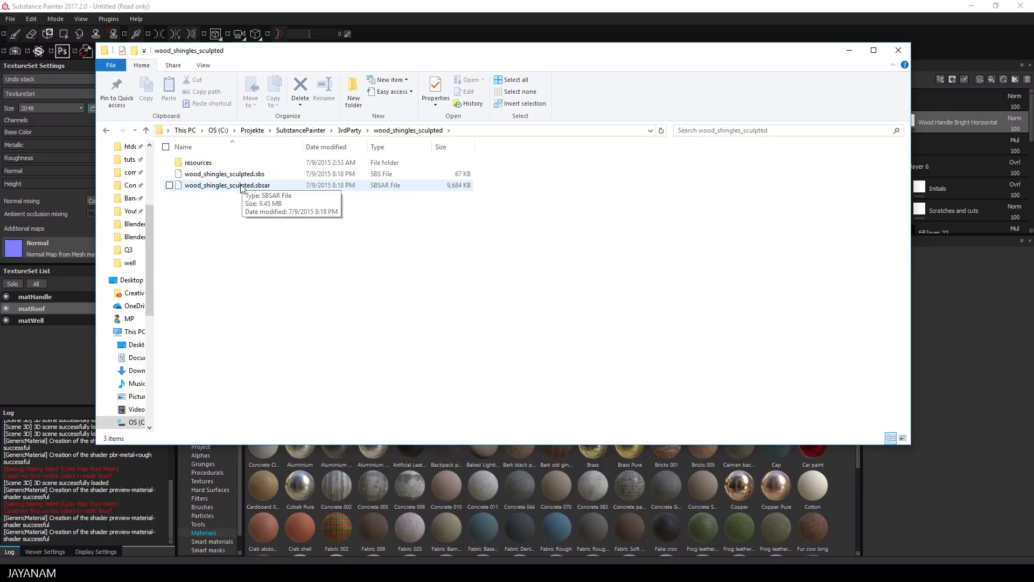
# Import wood_shingles_sculpted.sbsar from File Explorer into project 'Untitled' as a basematerial and add it to matRoof as a fill layer above the wood material.
pyautogui.moveTo(227, 184); pyautogui.dragTo(716, 538)
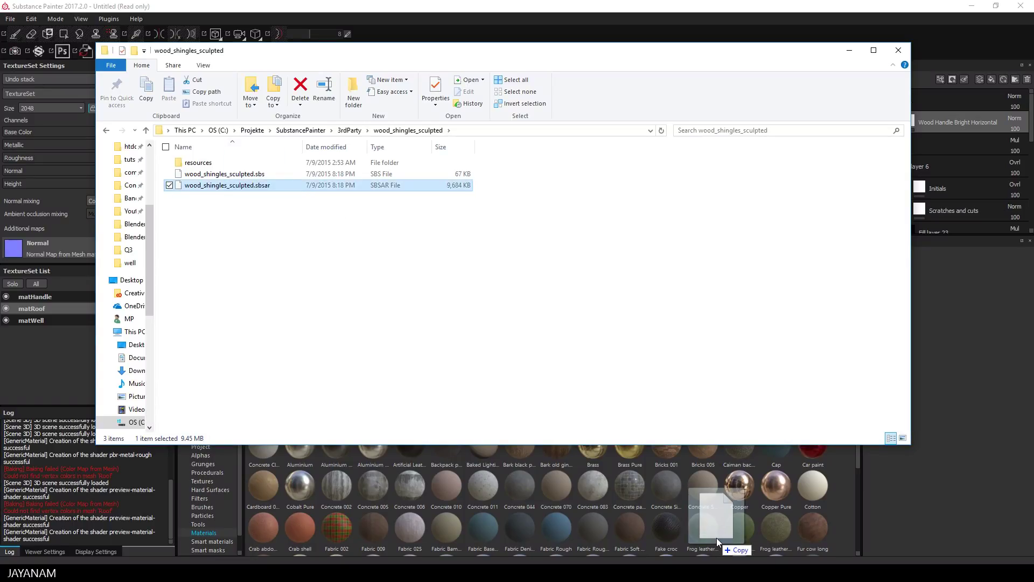
pyautogui.click(849, 50)
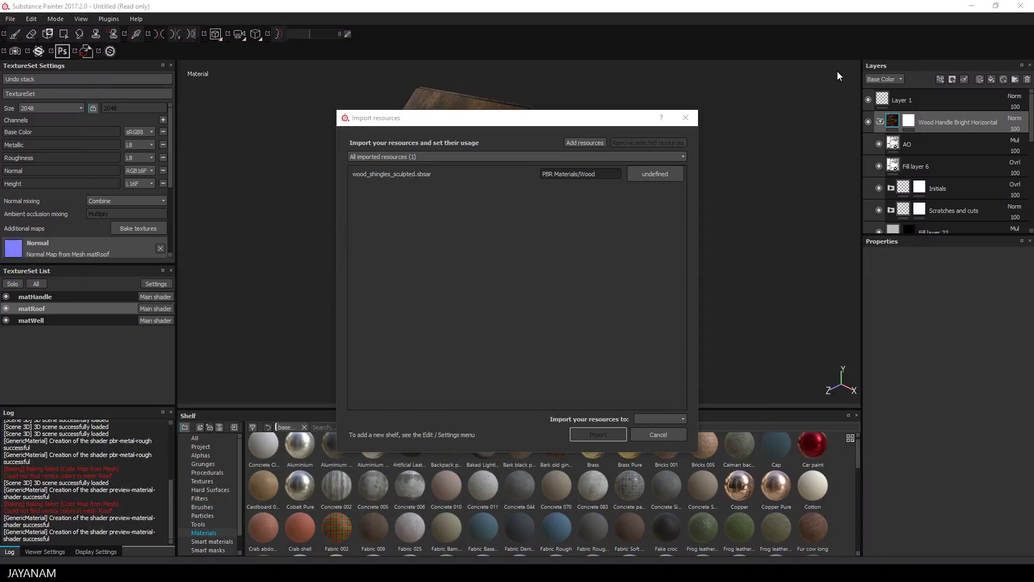
pyautogui.click(661, 173)
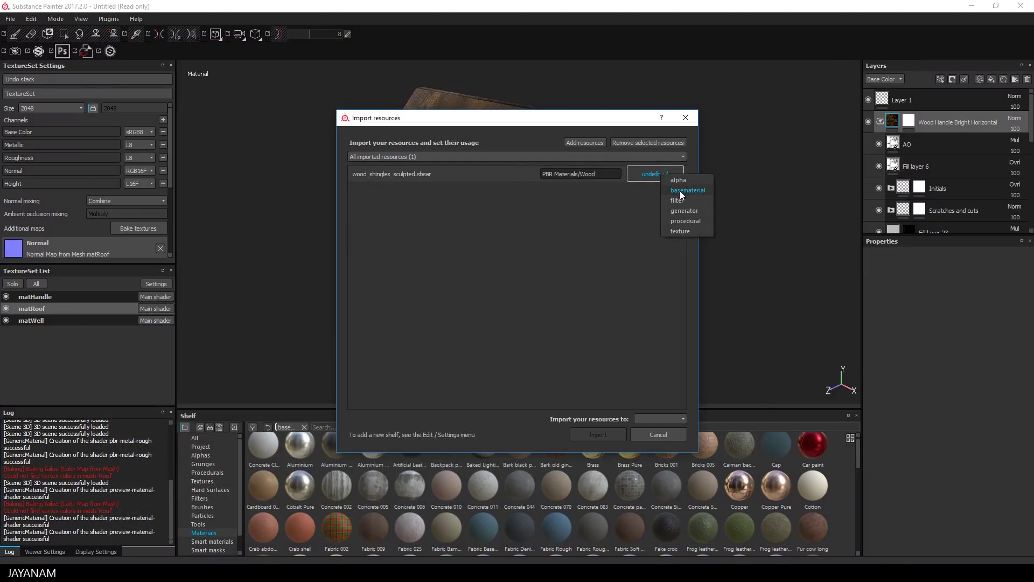
pyautogui.click(679, 191)
pyautogui.click(656, 420)
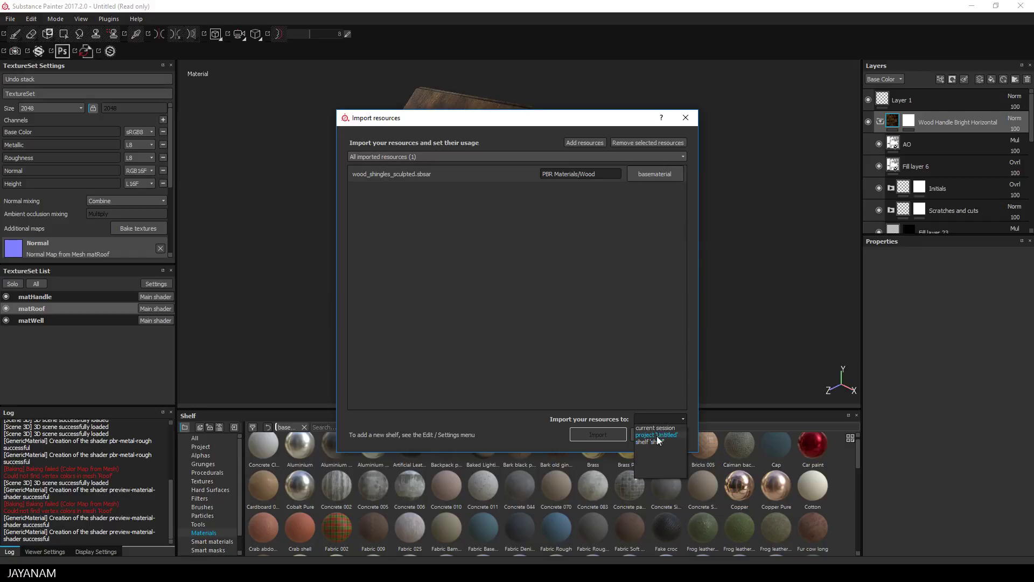
pyautogui.click(657, 435)
pyautogui.click(598, 434)
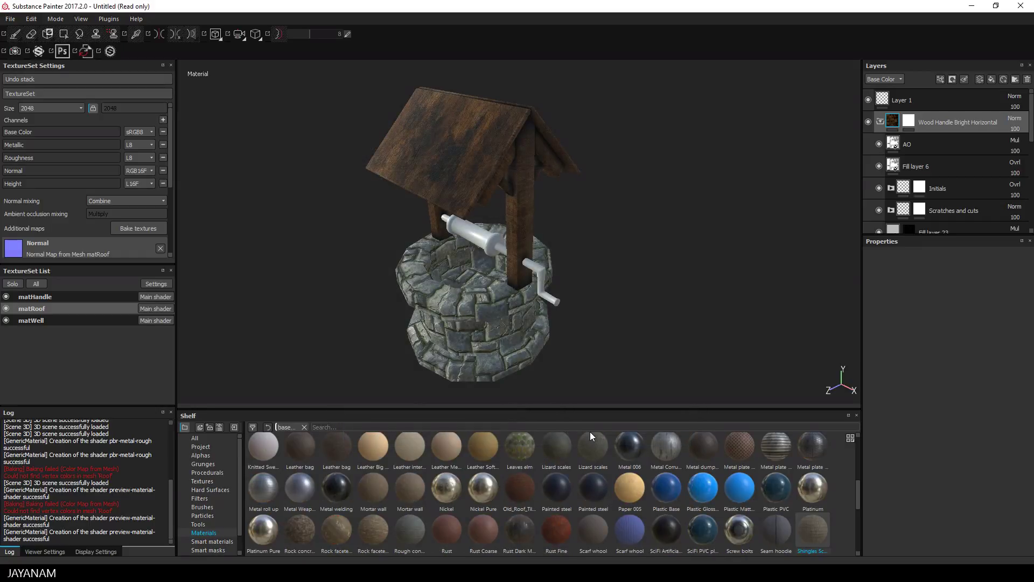
pyautogui.moveTo(814, 536); pyautogui.dragTo(916, 94)
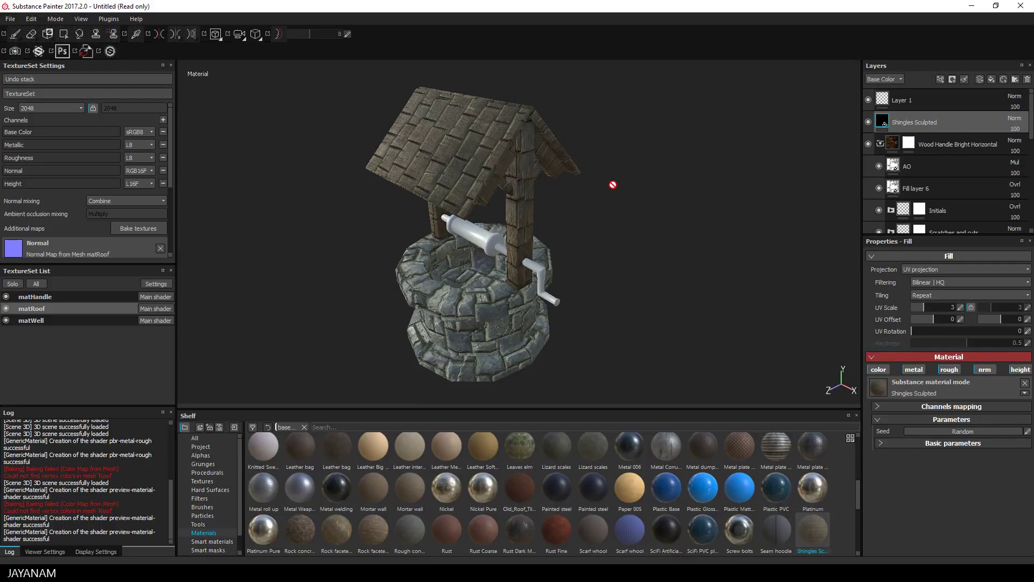
# Switch the Shingles Sculpted fill layer on matRoof to tri-planar projection.
pyautogui.keyDown('alt'); pyautogui.moveTo(612, 185); pyautogui.dragTo(618, 210); pyautogui.keyUp('alt')
pyautogui.click(933, 271)
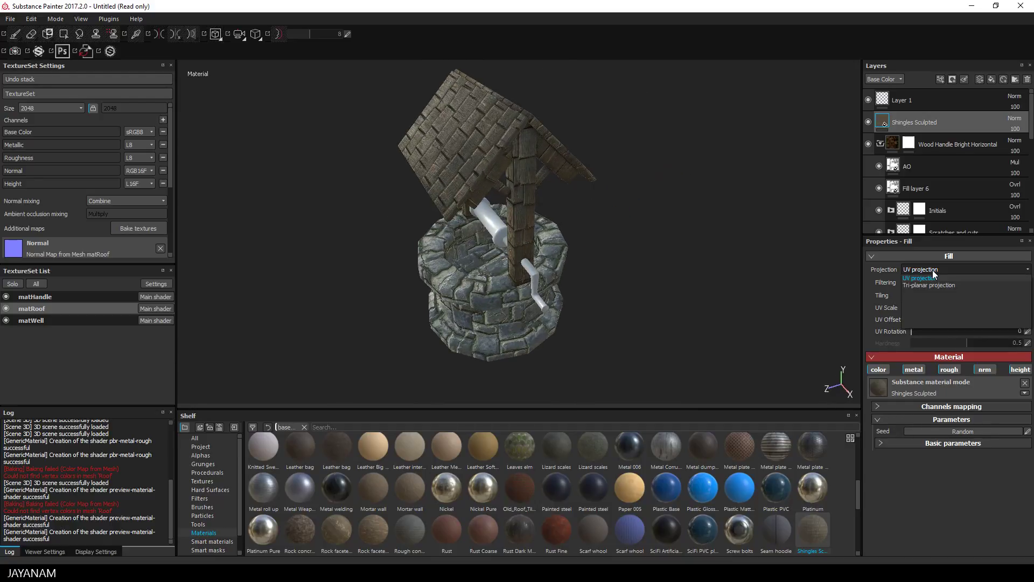
pyautogui.click(925, 283)
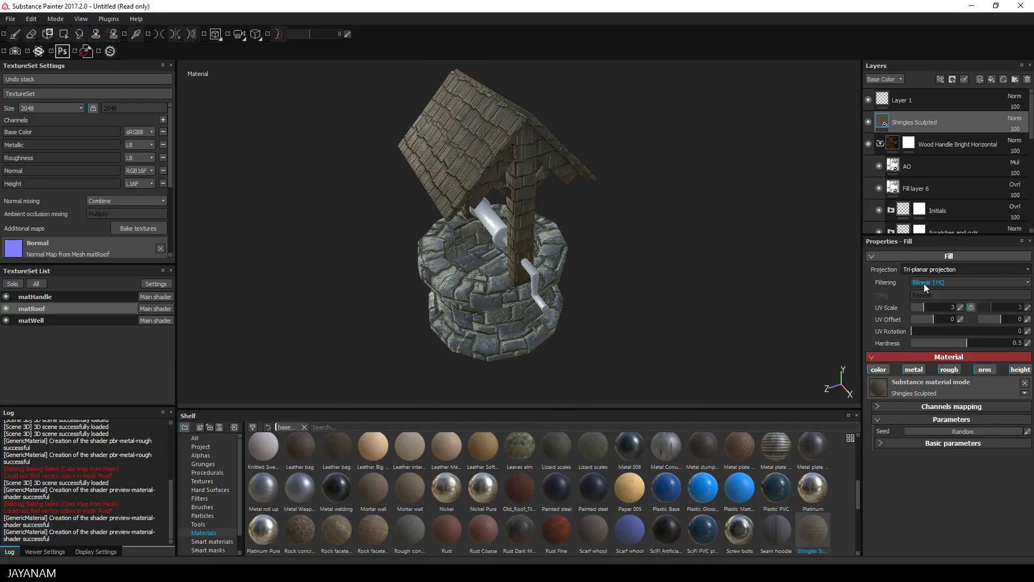
# Set the Shingles Sculpted projection hardness to 0.57 and its UV offset to -0.19 and -0.01.
pyautogui.click(955, 345)
pyautogui.keyDown('alt'); pyautogui.moveTo(579, 211); pyautogui.dragTo(559, 295, button='middle'); pyautogui.keyUp('alt')
pyautogui.keyDown('alt'); pyautogui.moveTo(559, 294); pyautogui.dragTo(633, 298); pyautogui.keyUp('alt')
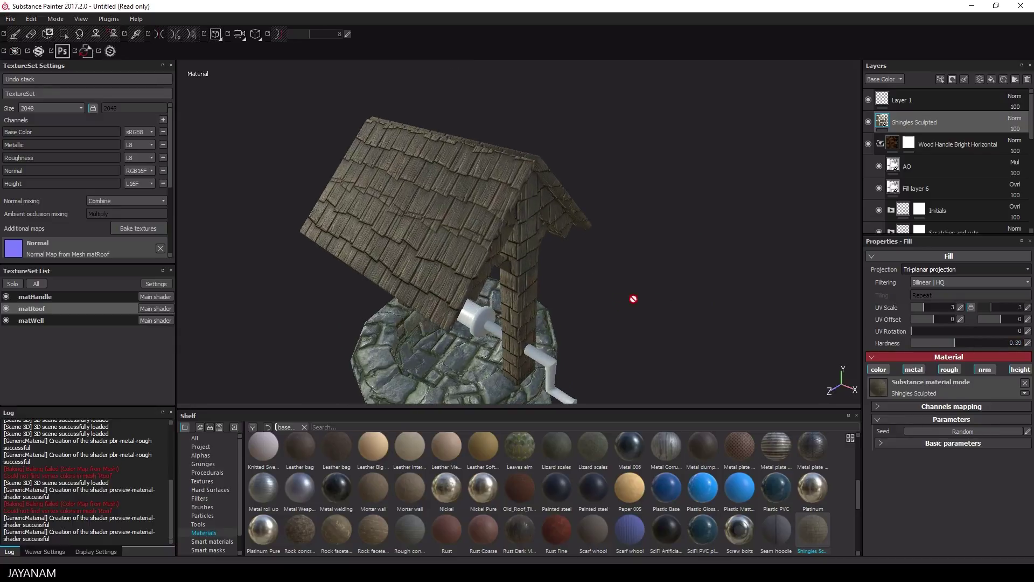
pyautogui.moveTo(943, 345); pyautogui.dragTo(971, 348)
pyautogui.moveTo(930, 319); pyautogui.dragTo(927, 319)
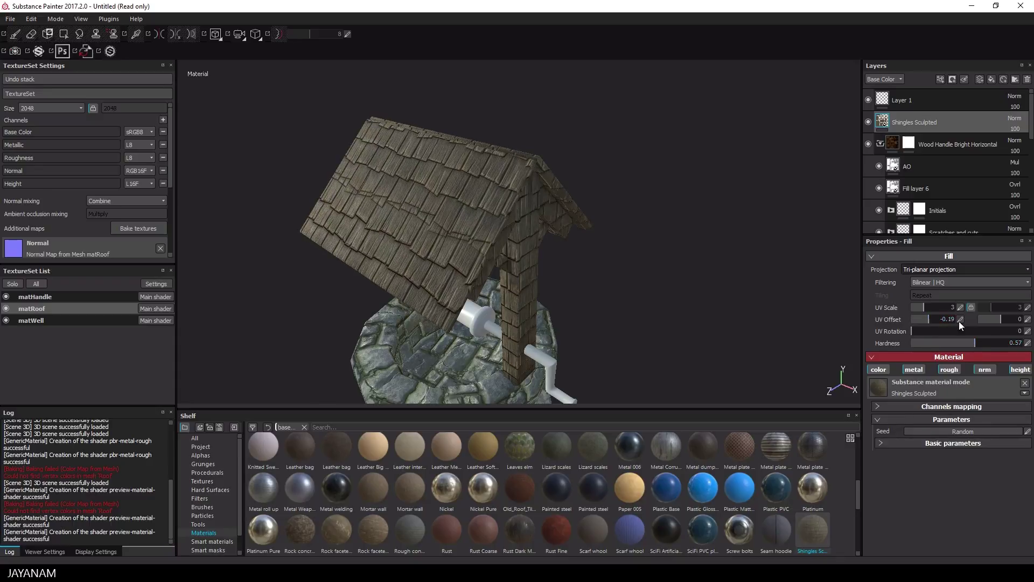
pyautogui.moveTo(999, 318); pyautogui.dragTo(1000, 319)
pyautogui.keyDown('alt'); pyautogui.moveTo(668, 199); pyautogui.dragTo(628, 268); pyautogui.keyUp('alt')
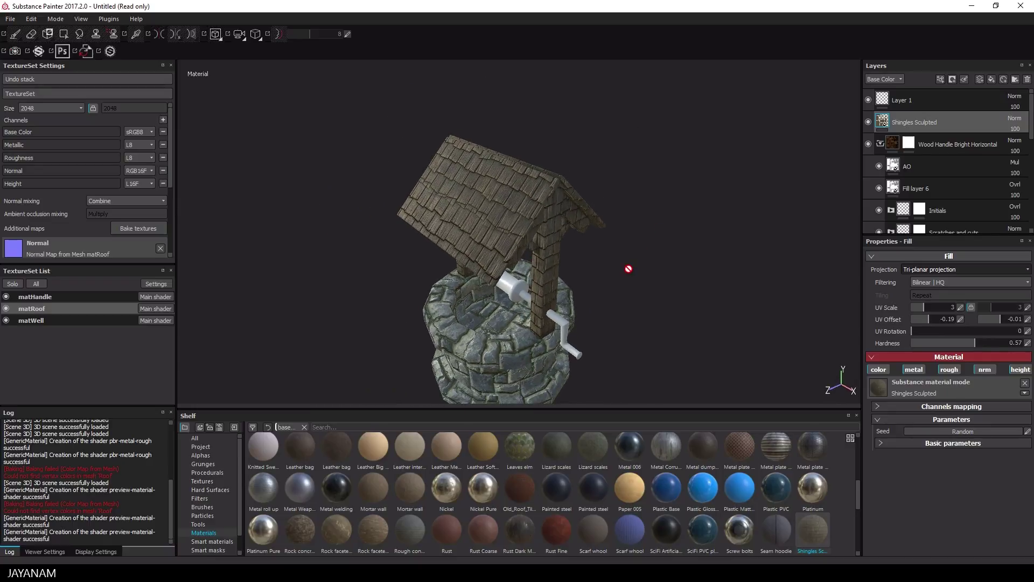
# Add a black mask to the Shingles Sculpted layer and reveal the shingles on the front roof slope with triangle Polygon Fill.
pyautogui.rightClick(910, 118)
pyautogui.click(956, 135)
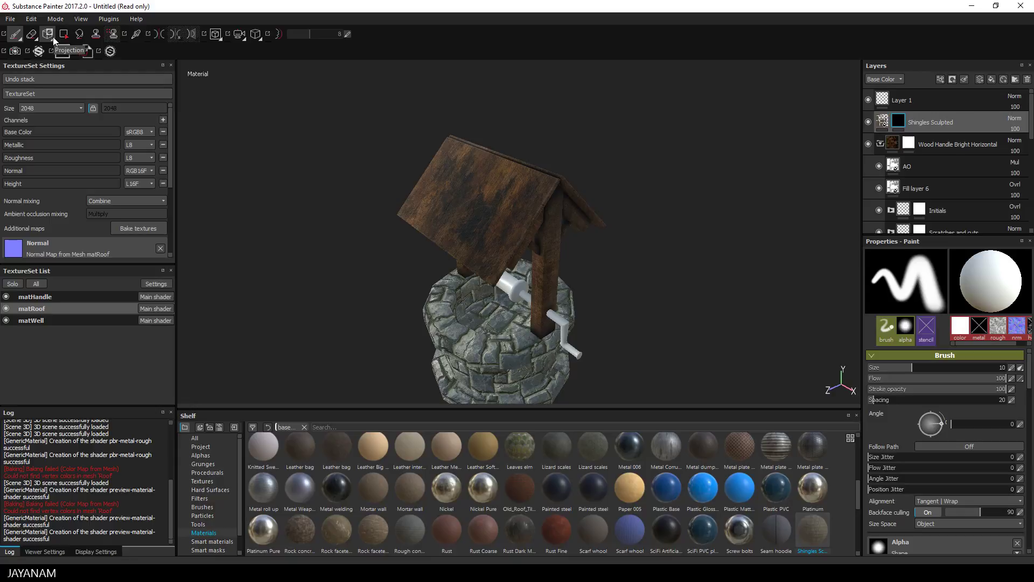
pyautogui.click(64, 35)
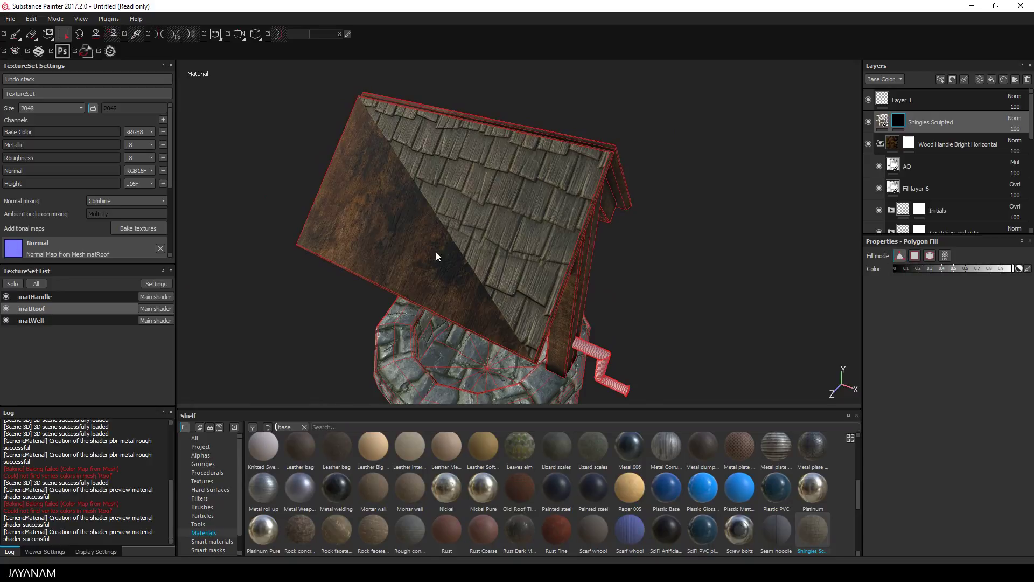
pyautogui.keyDown('alt'); pyautogui.moveTo(414, 254); pyautogui.dragTo(496, 189); pyautogui.keyUp('alt')
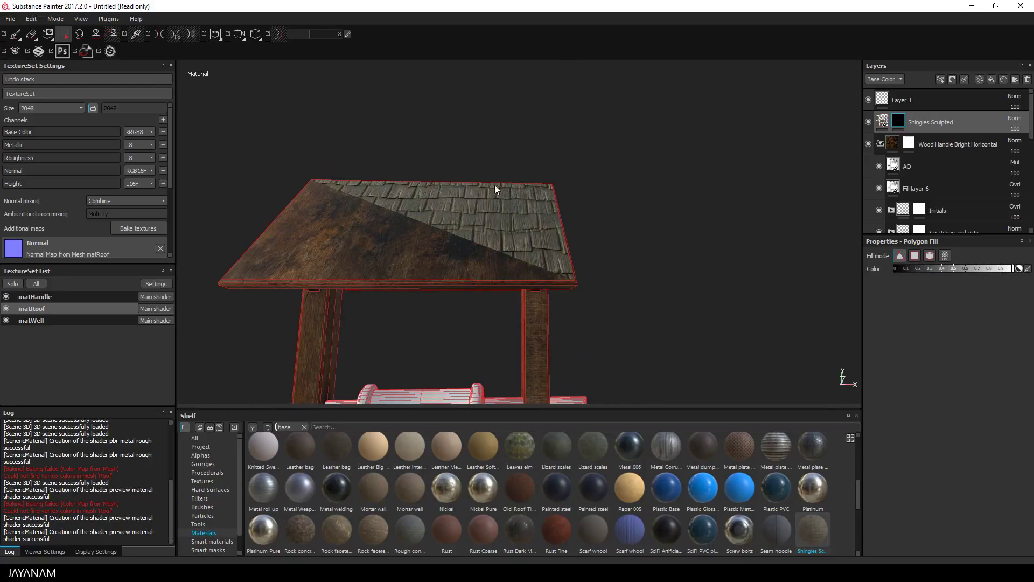
pyautogui.click(400, 232)
# Fill the triangles of the opposite roof slope in the Shingles Sculpted mask.
pyautogui.keyDown('alt'); pyautogui.moveTo(682, 148); pyautogui.dragTo(319, 239); pyautogui.keyUp('alt')
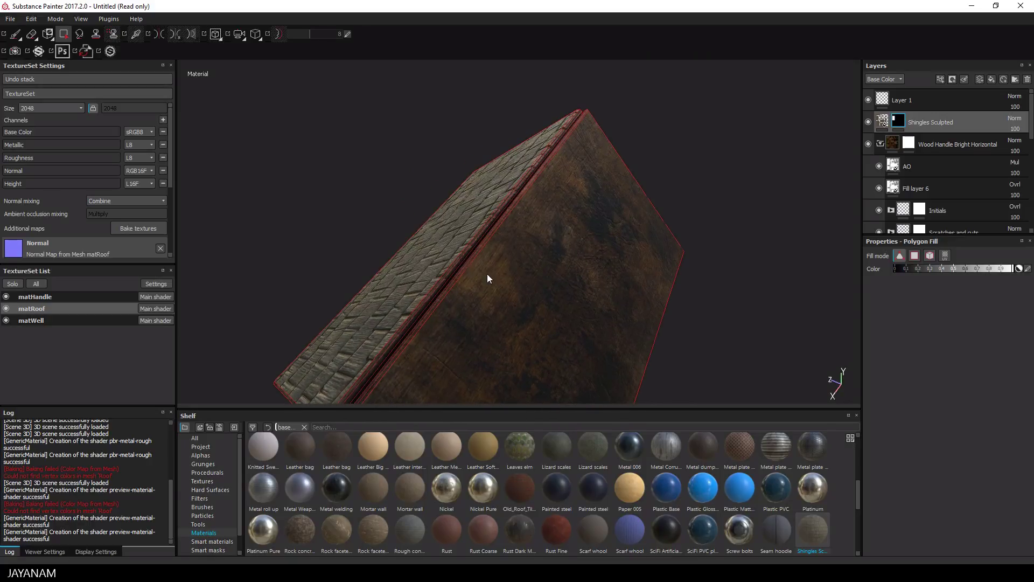
pyautogui.keyDown('alt'); pyautogui.moveTo(487, 274); pyautogui.dragTo(533, 331); pyautogui.keyUp('alt')
pyautogui.click(543, 327)
pyautogui.click(631, 324)
# Return to the Paint tool and examine the masked shingles and the wooden roof structure from all around the well.
pyautogui.keyDown('alt'); pyautogui.moveTo(638, 324); pyautogui.dragTo(318, 226); pyautogui.keyUp('alt')
pyautogui.keyDown('alt'); pyautogui.moveTo(318, 227); pyautogui.dragTo(253, 189, button='right'); pyautogui.keyUp('alt')
pyautogui.keyDown('alt'); pyautogui.moveTo(253, 189); pyautogui.dragTo(647, 215); pyautogui.keyUp('alt')
pyautogui.keyDown('alt'); pyautogui.moveTo(646, 215); pyautogui.dragTo(742, 298, button='right'); pyautogui.keyUp('alt')
pyautogui.moveTo(741, 298)
pyautogui.keyDown('alt'); pyautogui.mouseDown()
pyautogui.moveTo(683, 237)
pyautogui.moveTo(641, 300)
pyautogui.moveTo(700, 346)
pyautogui.moveTo(730, 280)
pyautogui.moveTo(621, 302)
pyautogui.moveTo(483, 252)
pyautogui.moveTo(703, 249)
pyautogui.moveTo(752, 169)
pyautogui.moveTo(706, 232)
pyautogui.moveTo(767, 260)
pyautogui.moveTo(538, 309)
pyautogui.moveTo(499, 296)
pyautogui.moveTo(565, 289)
pyautogui.moveTo(291, 258)
pyautogui.moveTo(431, 252)
pyautogui.moveTo(385, 268)
pyautogui.mouseUp(); pyautogui.keyUp('alt')
pyautogui.click(18, 40)
pyautogui.moveTo(695, 302)
pyautogui.keyDown('alt'); pyautogui.mouseDown(button='right')
pyautogui.moveTo(670, 326)
pyautogui.moveTo(517, 259)
pyautogui.moveTo(582, 216)
pyautogui.mouseUp(button='right'); pyautogui.keyUp('alt')
pyautogui.moveTo(582, 194)
pyautogui.keyDown('shift'); pyautogui.mouseDown(button='right')
pyautogui.moveTo(517, 180)
pyautogui.moveTo(445, 185)
pyautogui.mouseUp(button='right'); pyautogui.keyUp('shift')
pyautogui.keyDown('alt'); pyautogui.moveTo(444, 185); pyautogui.dragTo(495, 178); pyautogui.keyUp('alt')
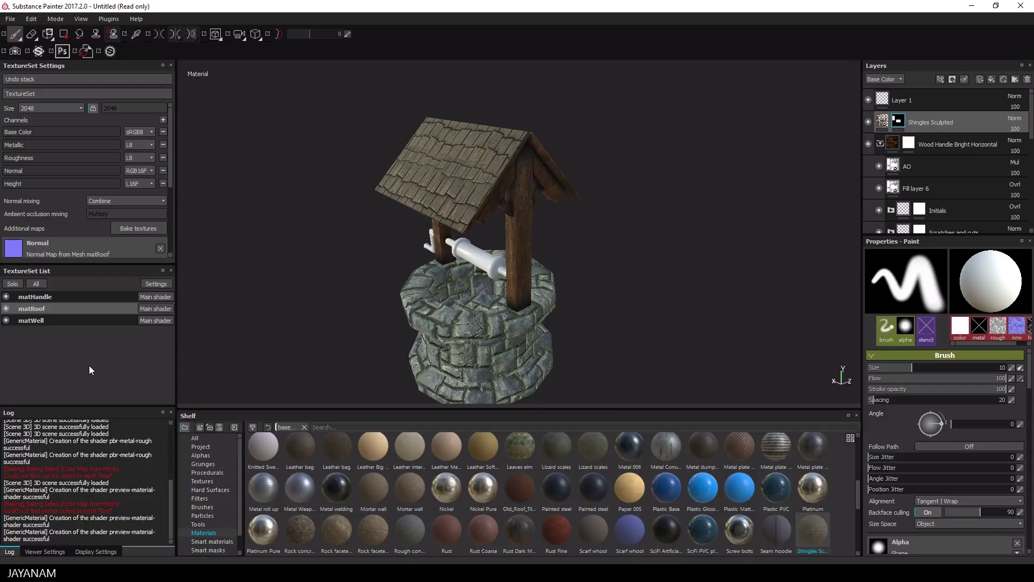
# Search the base materials for wood and add Wood old painted planks to matHandle as a fill layer below Layer 1.
pyautogui.click(47, 297)
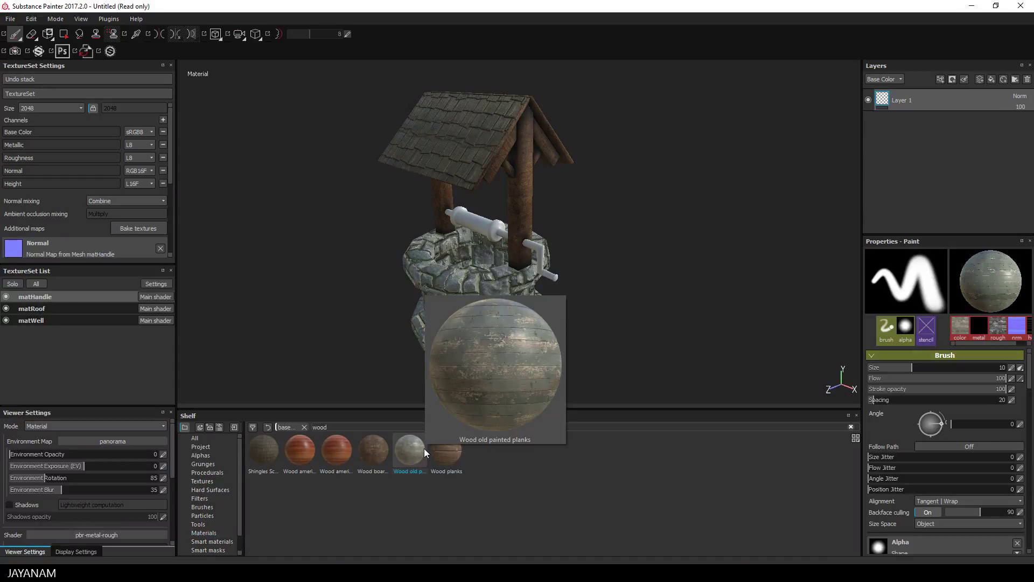
pyautogui.click(412, 454)
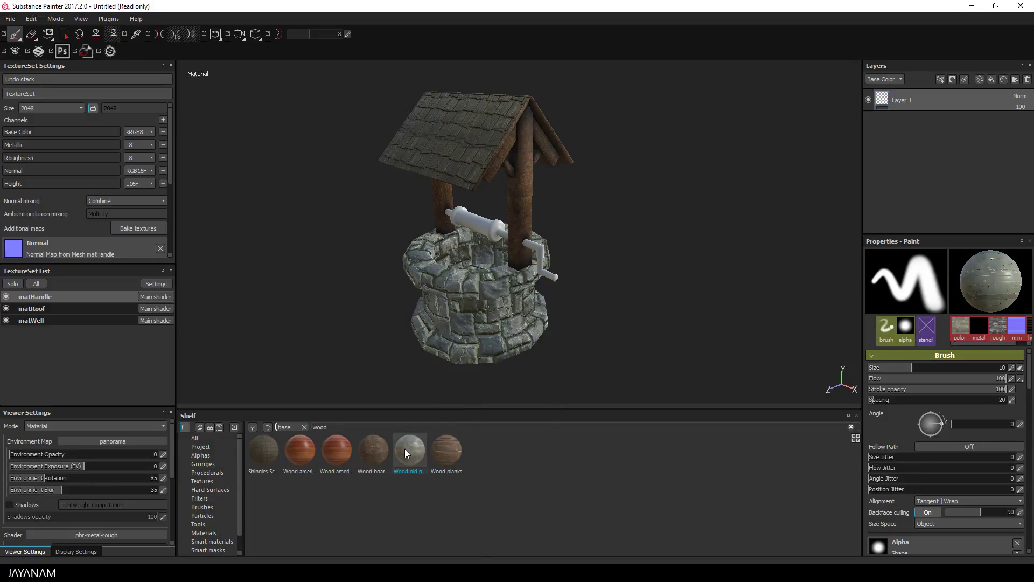
pyautogui.moveTo(405, 449)
pyautogui.mouseDown()
pyautogui.moveTo(923, 143)
pyautogui.moveTo(931, 110)
pyautogui.mouseUp()
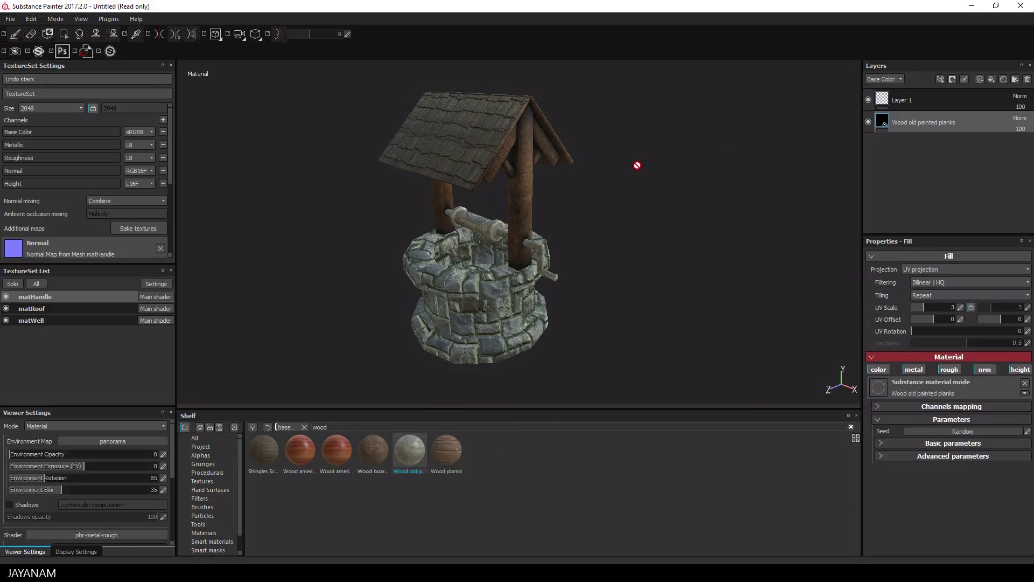
pyautogui.moveTo(550, 230)
pyautogui.keyDown('alt'); pyautogui.mouseDown()
pyautogui.moveTo(547, 220)
pyautogui.moveTo(439, 242)
pyautogui.moveTo(429, 215)
pyautogui.moveTo(608, 212)
pyautogui.moveTo(547, 218)
pyautogui.mouseUp(); pyautogui.keyUp('alt')
pyautogui.scroll(5, 530, 215)
pyautogui.scroll(5, 429, 215)
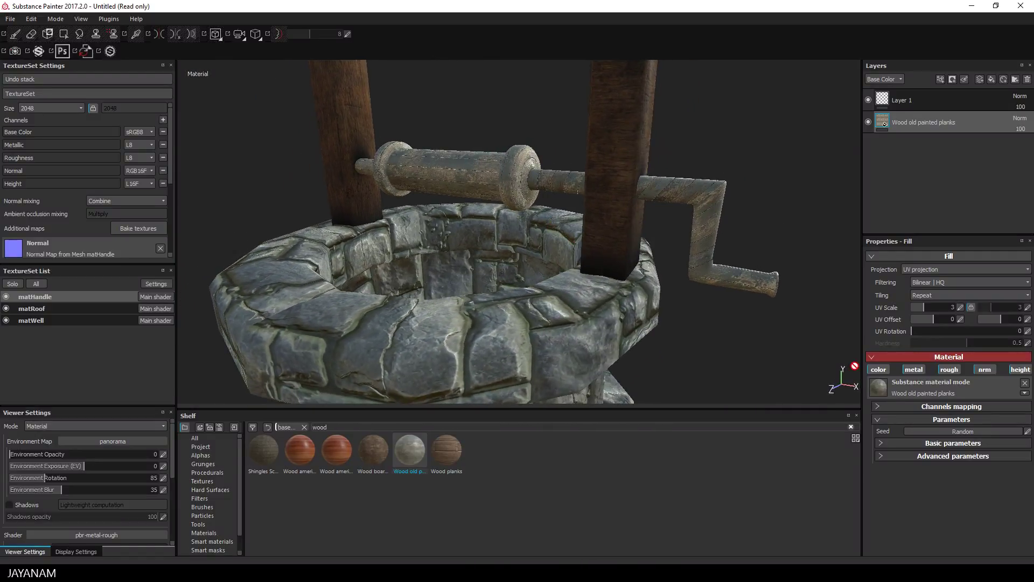
# Switch the Wood old painted planks fill to tri-planar projection and check it on the winch handle.
pyautogui.click(939, 269)
pyautogui.click(930, 282)
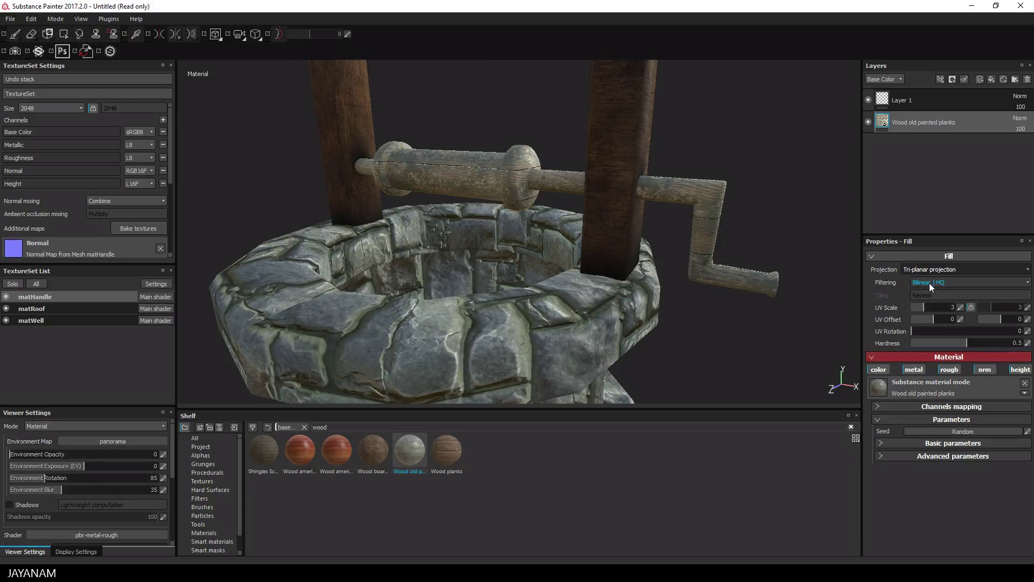
pyautogui.keyDown('alt'); pyautogui.moveTo(764, 231); pyautogui.dragTo(708, 235); pyautogui.keyUp('alt')
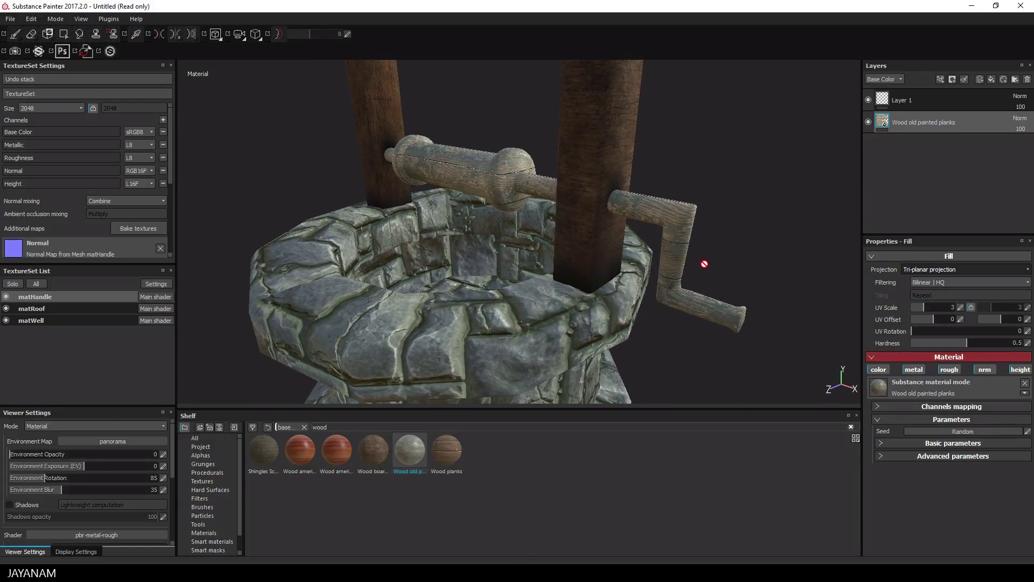
# Search the materials for dirt and add uniform black dirt to matHandle above the Wood old painted planks layer.
pyautogui.press('BackSpace')
pyautogui.press('BackSpace')
pyautogui.press('BackSpace')
pyautogui.press('BackSpace')
pyautogui.write('dirt')
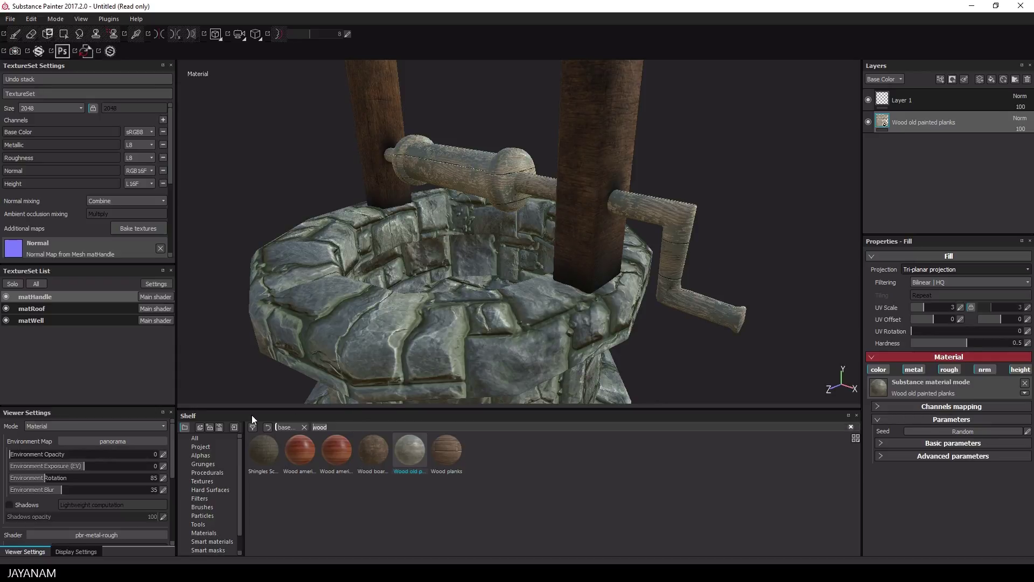
pyautogui.moveTo(266, 465); pyautogui.dragTo(942, 100)
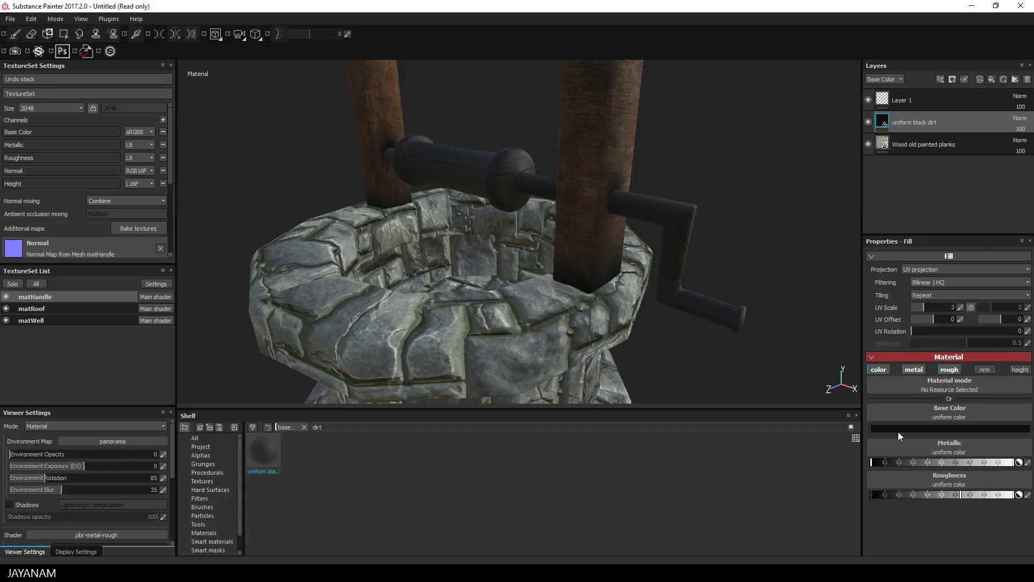
# Set the uniform black dirt layer's opacity to 83 and check the handle's look on the whole well.
pyautogui.click(1023, 128)
pyautogui.moveTo(1022, 140); pyautogui.dragTo(1017, 141)
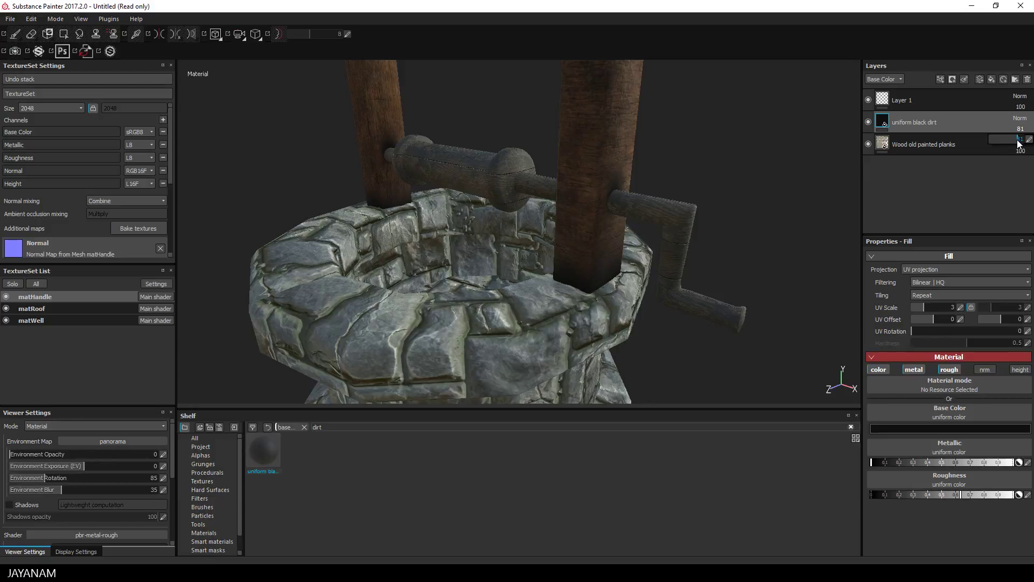
pyautogui.click(757, 225)
pyautogui.scroll(-7, 342, 274)
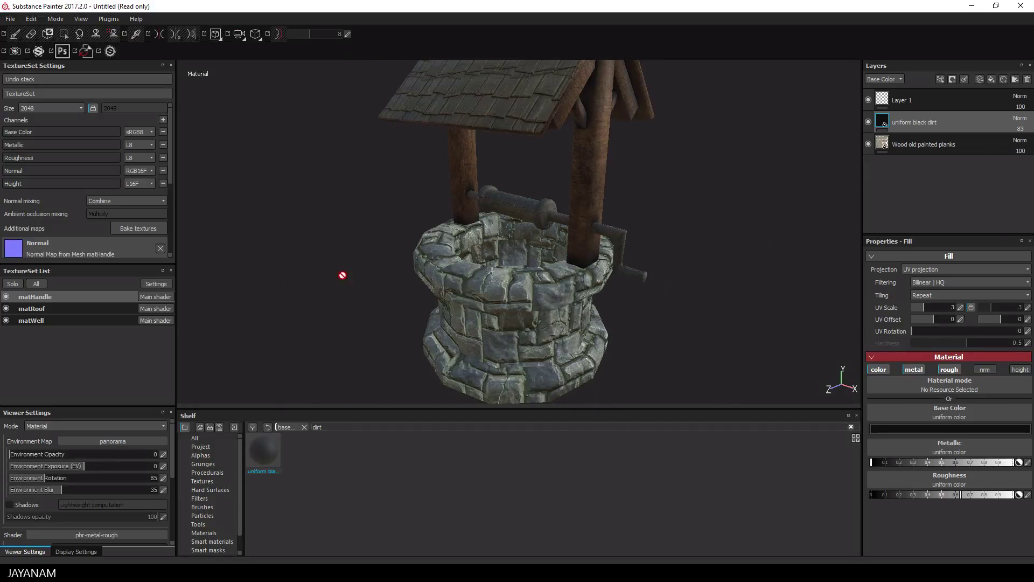
pyautogui.keyDown('alt'); pyautogui.moveTo(598, 267); pyautogui.dragTo(633, 259); pyautogui.keyUp('alt')
pyautogui.keyDown('alt'); pyautogui.moveTo(663, 209); pyautogui.dragTo(584, 213, button='middle'); pyautogui.keyUp('alt')
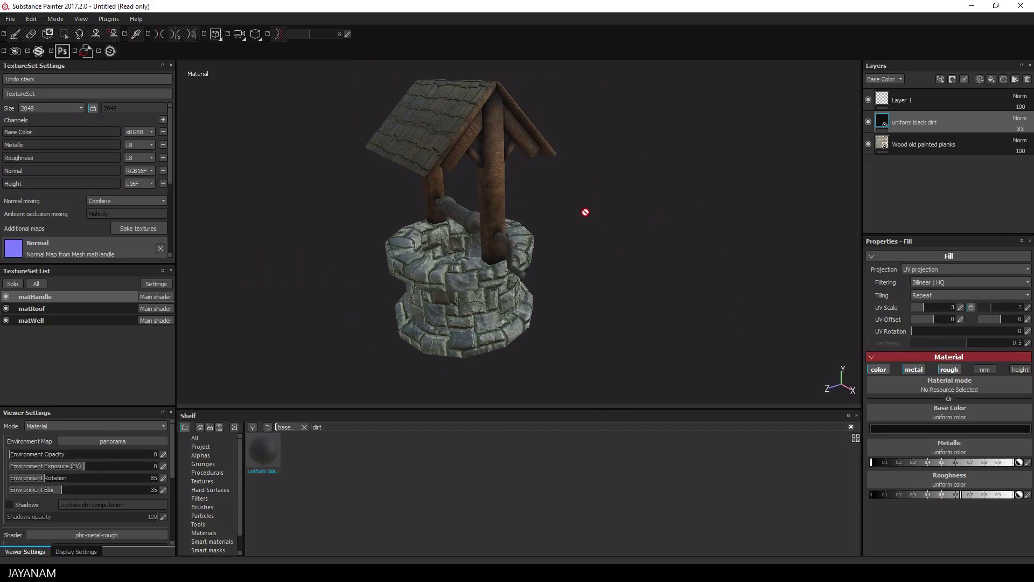
pyautogui.keyDown('alt'); pyautogui.moveTo(584, 212); pyautogui.dragTo(559, 210); pyautogui.keyUp('alt')
pyautogui.keyDown('alt'); pyautogui.moveTo(559, 210); pyautogui.dragTo(585, 222, button='middle'); pyautogui.keyUp('alt')
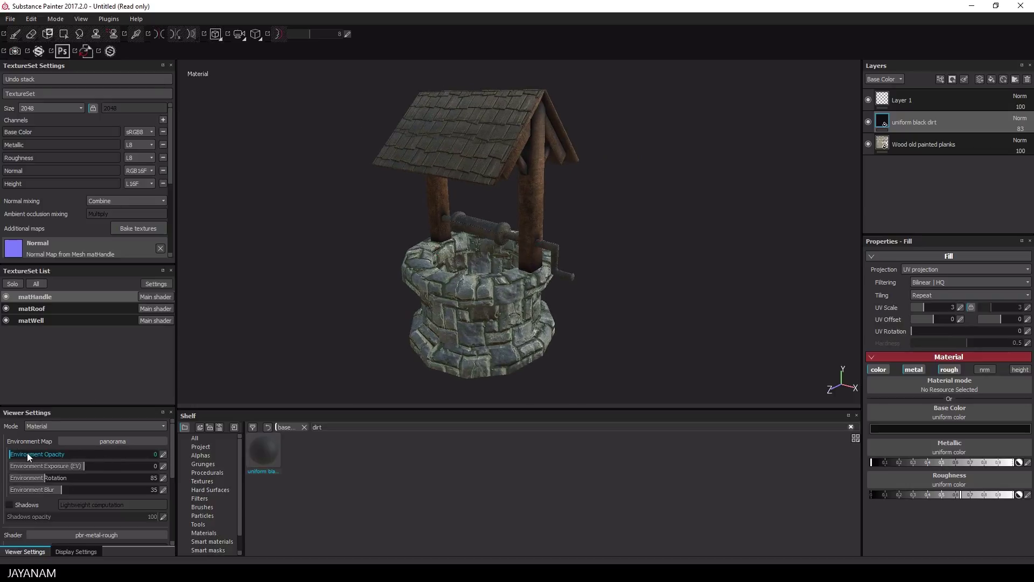
# Set the environment opacity to 33, enable shadows at opacity 75, and rotate the environment lighting around the well.
pyautogui.moveTo(27, 453); pyautogui.dragTo(58, 456)
pyautogui.click(9, 505)
pyautogui.moveTo(78, 516); pyautogui.dragTo(119, 519)
pyautogui.keyDown('shift'); pyautogui.moveTo(474, 180); pyautogui.dragTo(547, 181, button='right'); pyautogui.keyUp('shift')
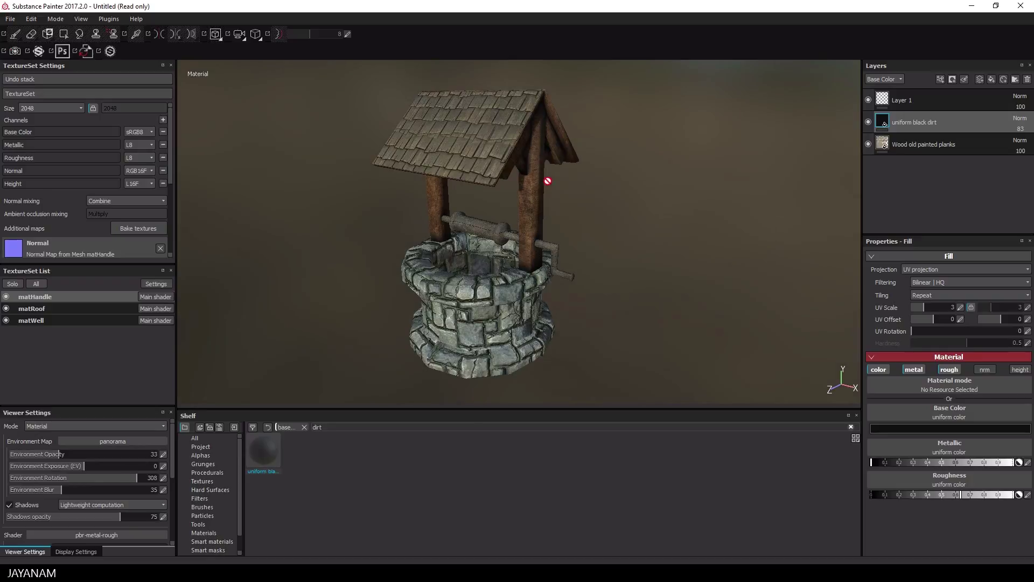
pyautogui.keyDown('alt'); pyautogui.moveTo(587, 191); pyautogui.dragTo(558, 201); pyautogui.keyUp('alt')
pyautogui.keyDown('shift'); pyautogui.moveTo(568, 202); pyautogui.dragTo(579, 203, button='right'); pyautogui.keyUp('shift')
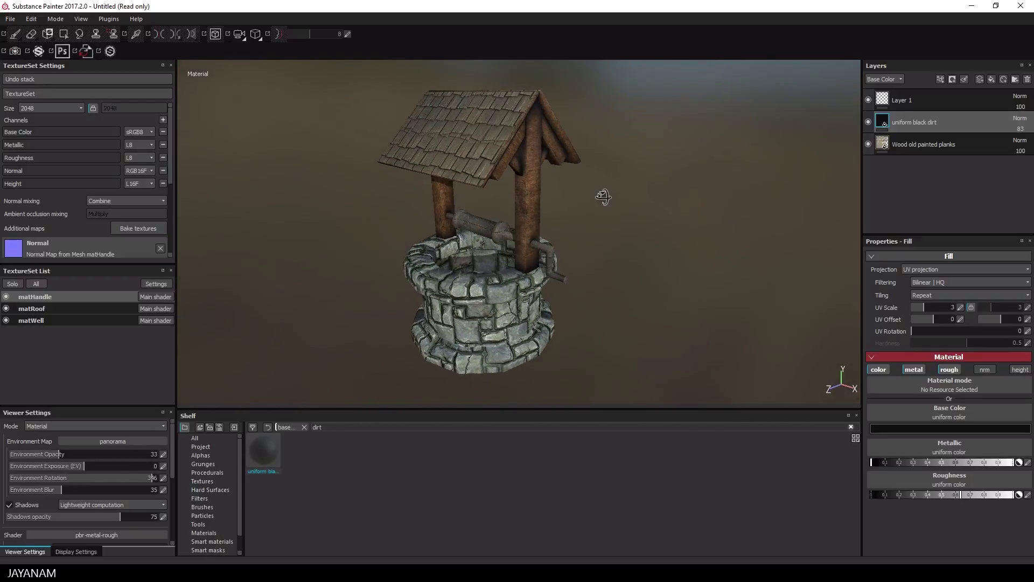